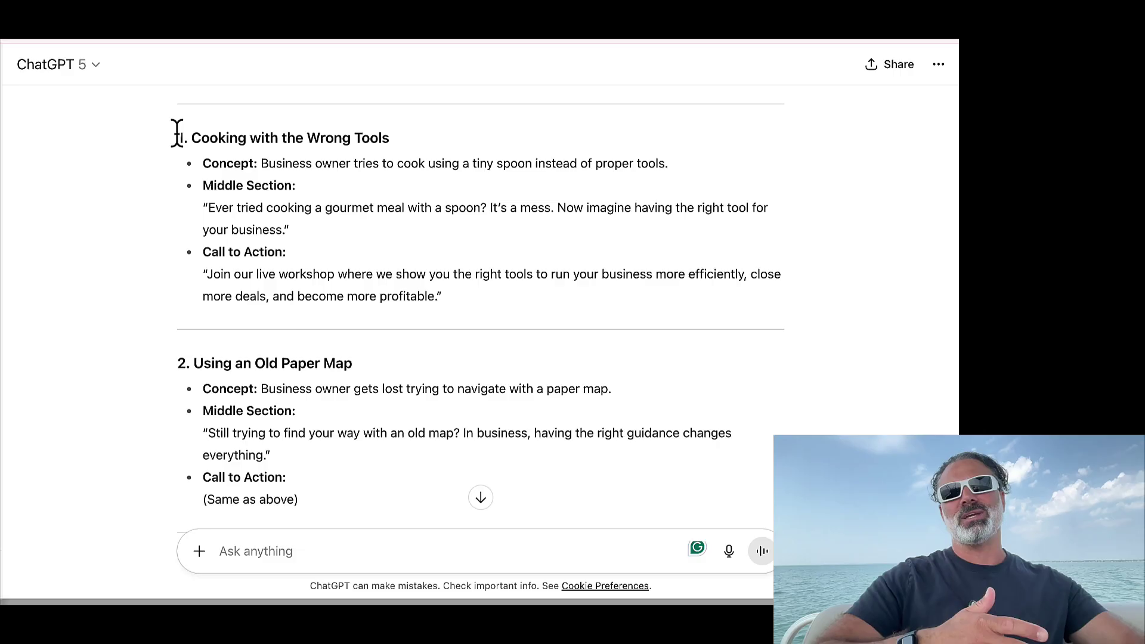
# - Highlight the ad idea headings: Cooking with the Wrong Tools, Spoon Watering, Bare-Hands Furniture
pyautogui.moveTo(177, 137); pyautogui.dragTo(367, 149)
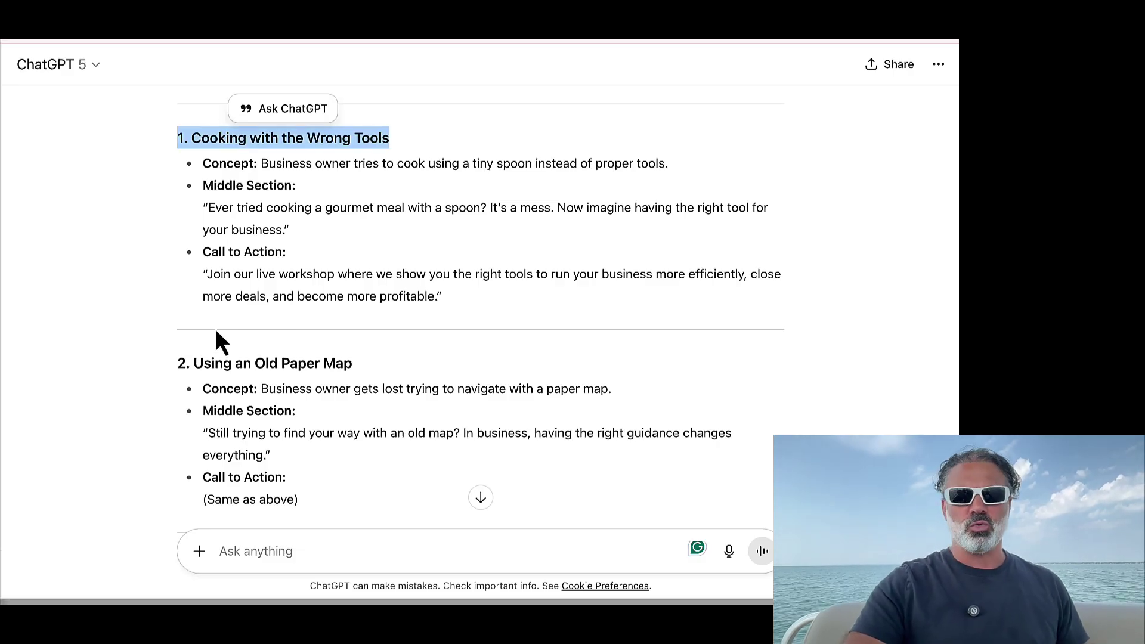
pyautogui.moveTo(186, 364); pyautogui.dragTo(437, 371)
pyautogui.scroll(-2, 438, 371)
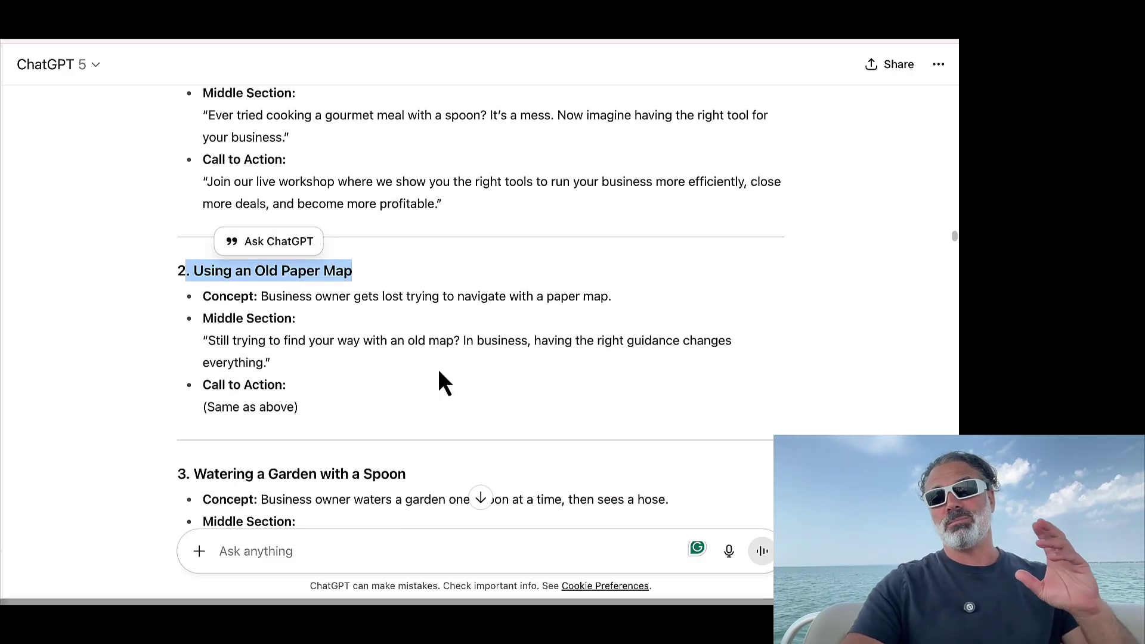
pyautogui.scroll(-1, 439, 373)
pyautogui.scroll(-2, 397, 365)
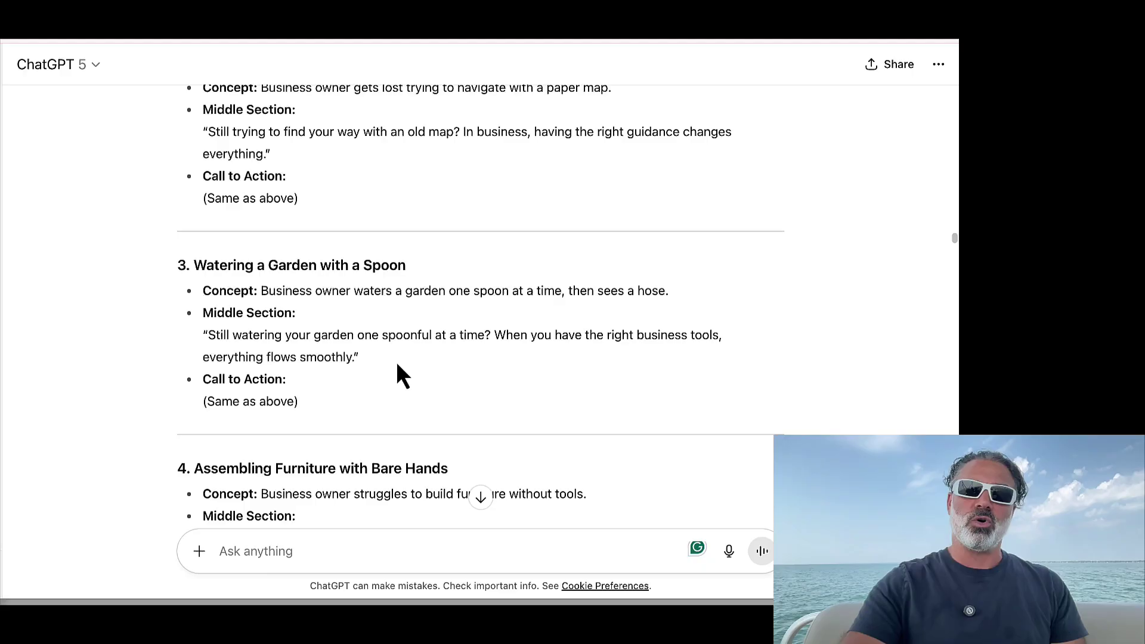
pyautogui.moveTo(191, 269); pyautogui.dragTo(502, 279)
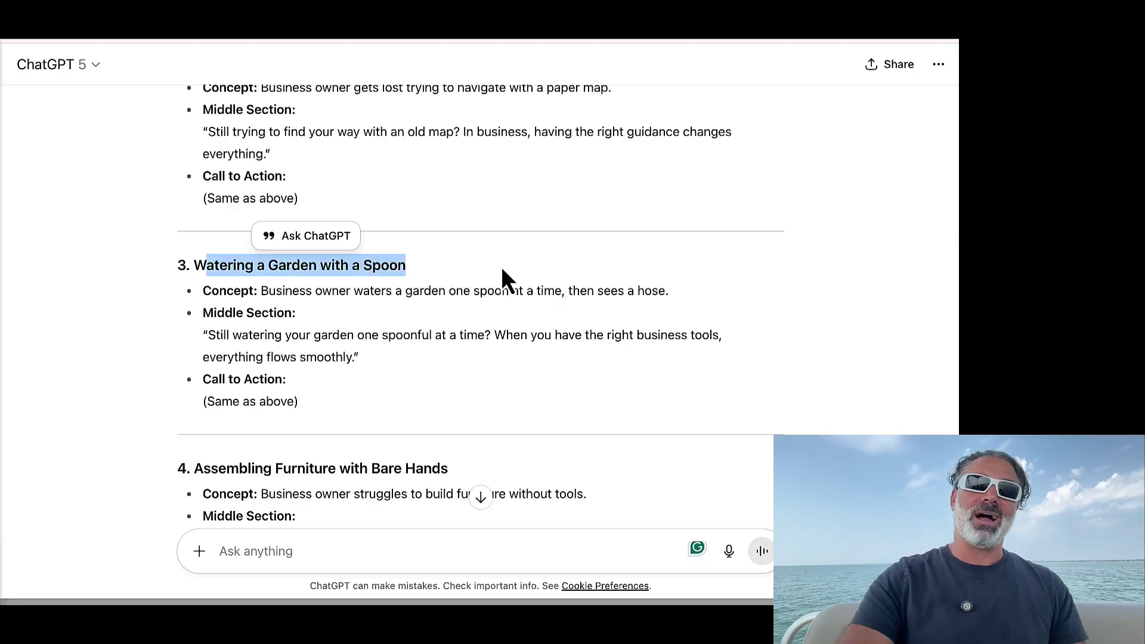
pyautogui.click(502, 269)
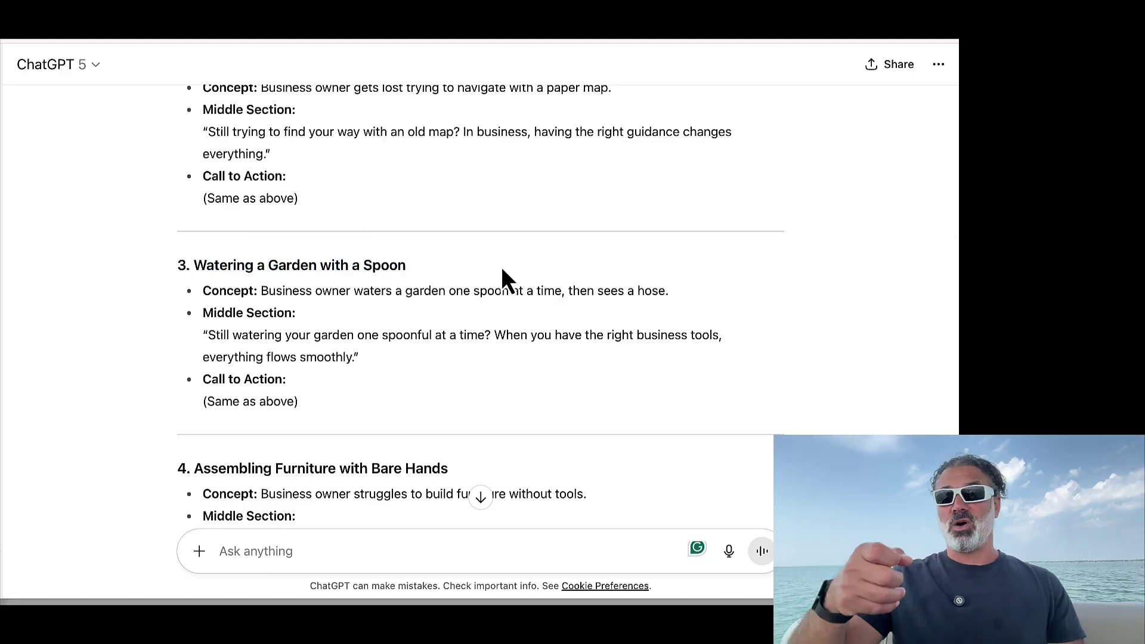
pyautogui.scroll(-2, 501, 267)
pyautogui.moveTo(210, 299); pyautogui.dragTo(488, 312)
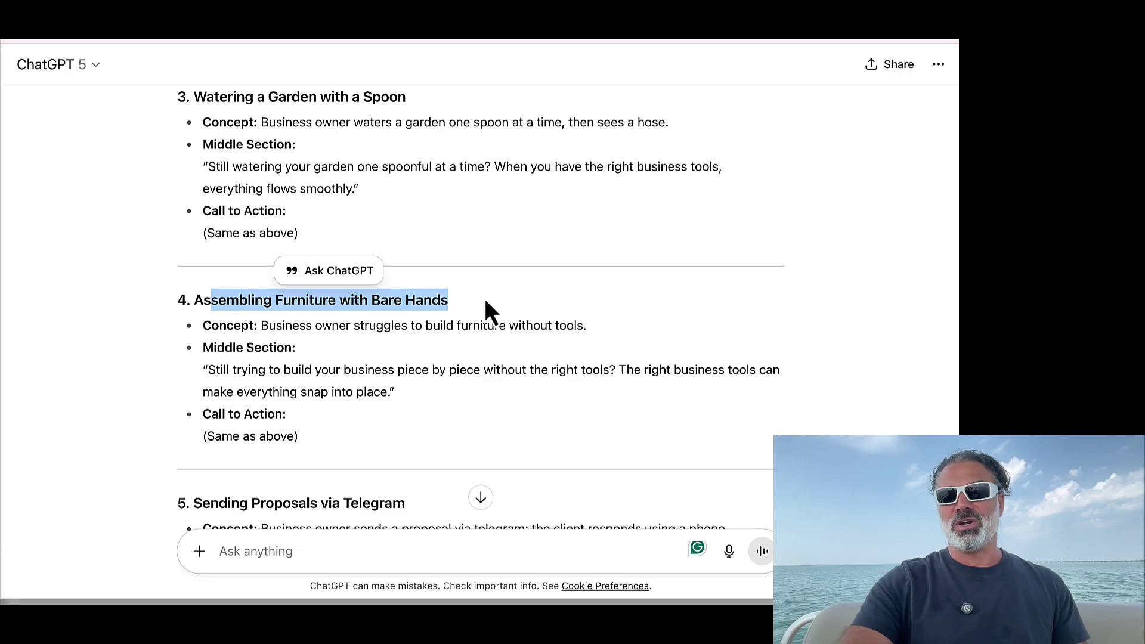
pyautogui.click(489, 311)
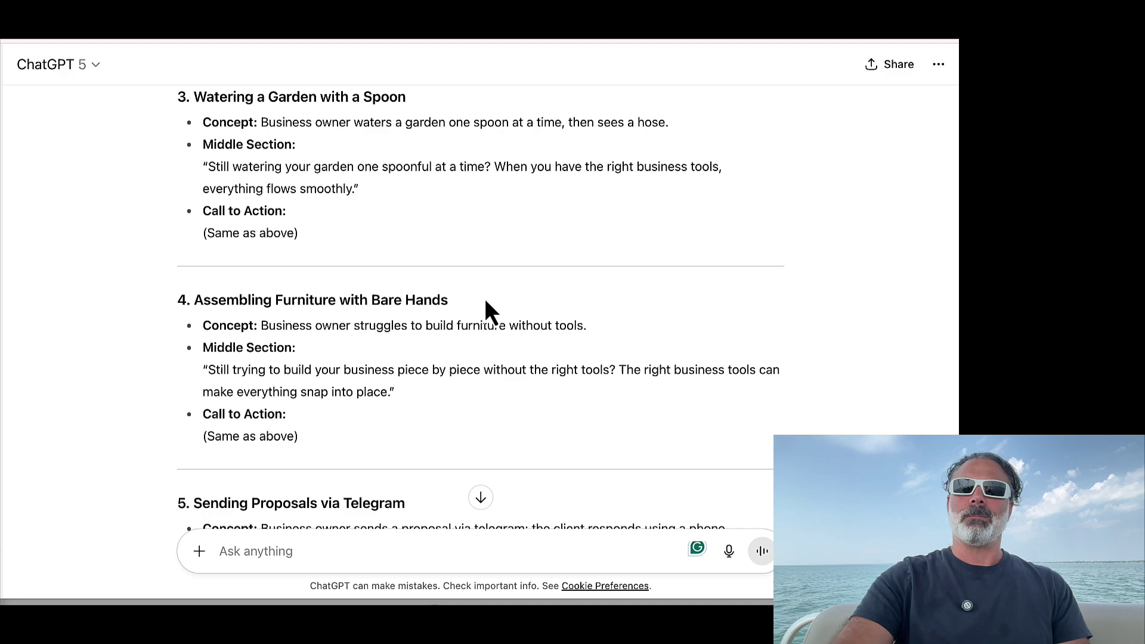
pyautogui.scroll(3, 486, 301)
pyautogui.scroll(2, 485, 301)
pyautogui.scroll(2, 486, 302)
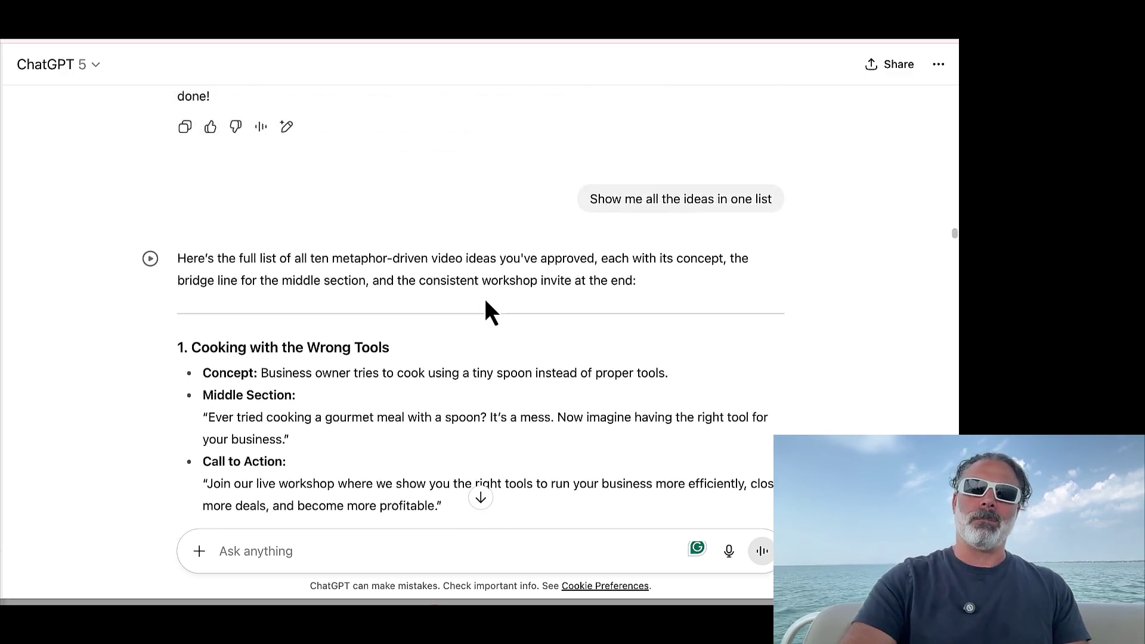
pyautogui.scroll(-3, 486, 301)
pyautogui.scroll(-2, 486, 301)
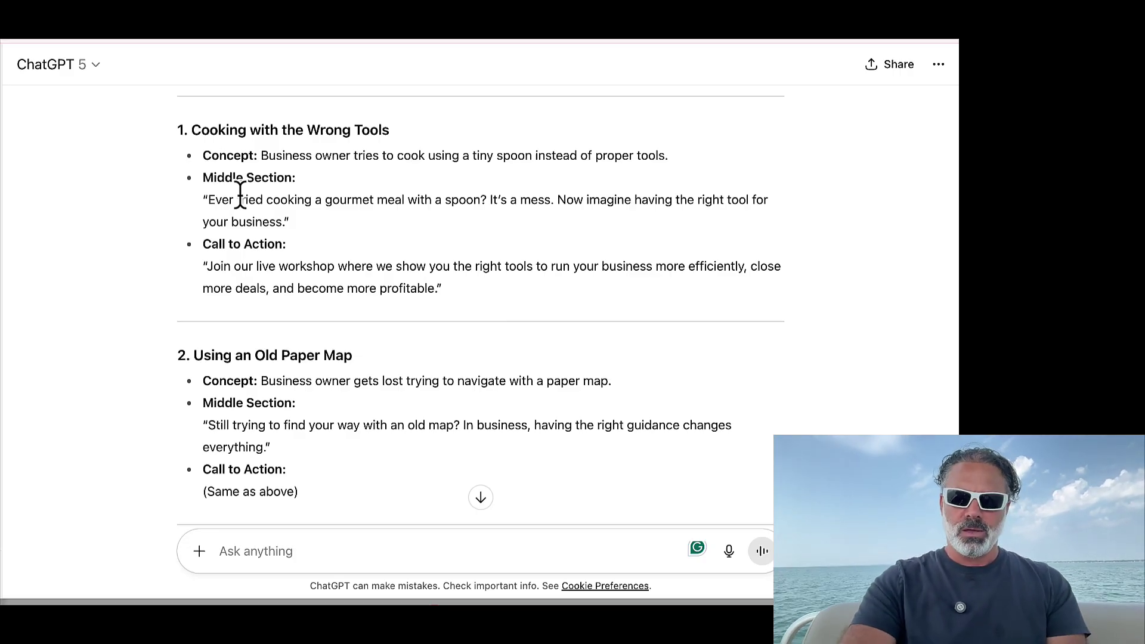
pyautogui.moveTo(174, 132)
pyautogui.mouseDown()
pyautogui.moveTo(412, 217)
pyautogui.moveTo(498, 299)
pyautogui.mouseUp()
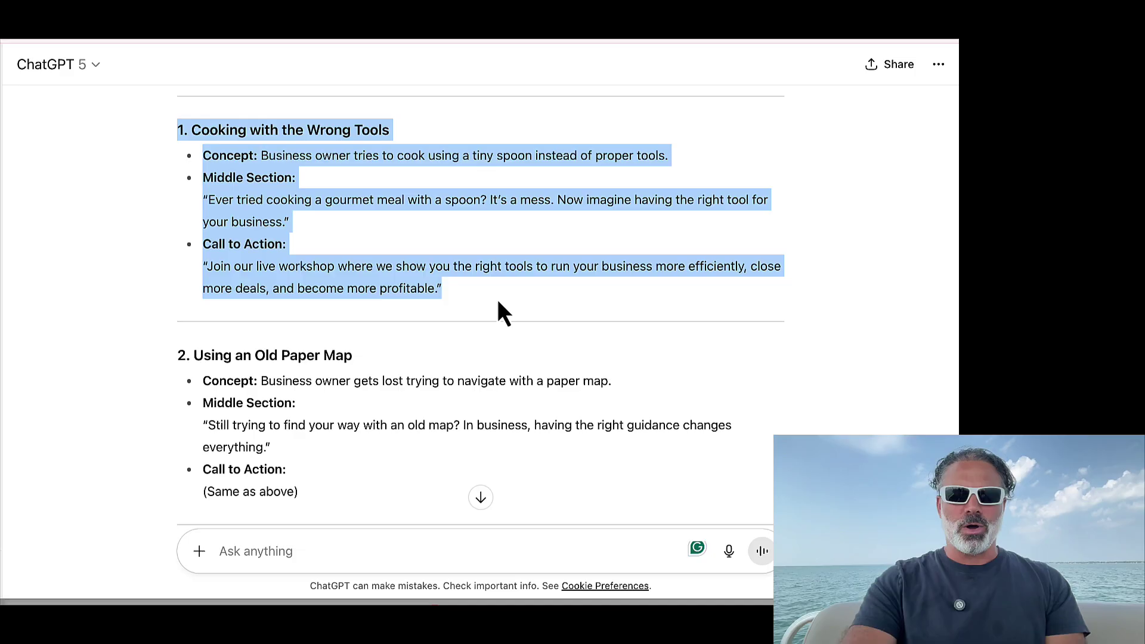
pyautogui.click(362, 250)
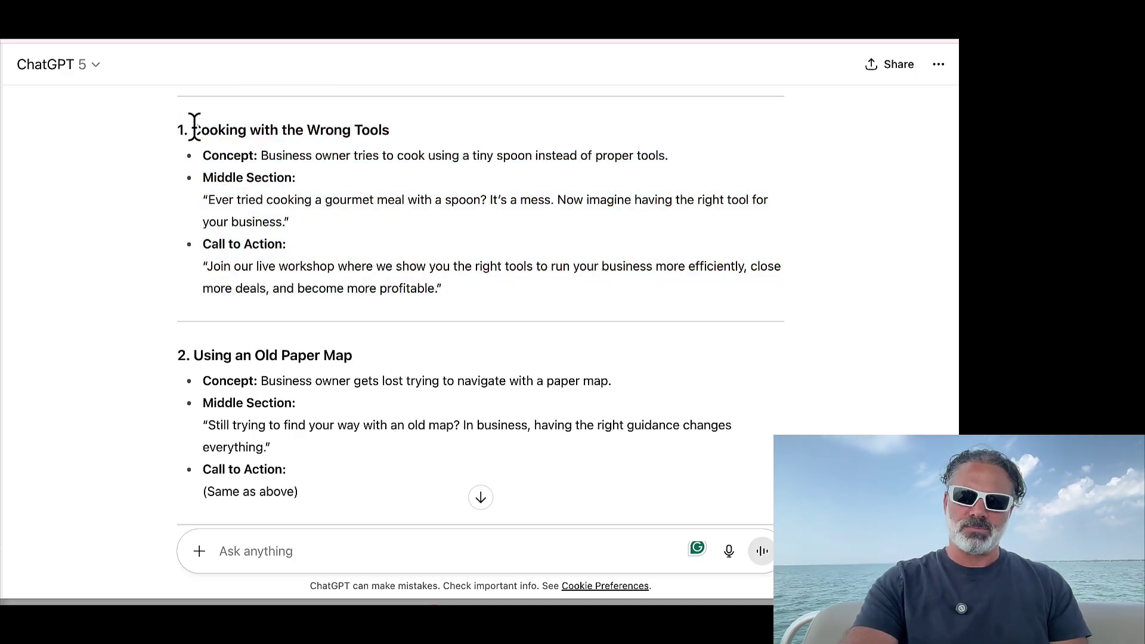
# - Search for 'Cooking with the Wrong Tools' and review the prompt's length limit, voice-only note, and Overall Style
pyautogui.hotkey('ctrl', 'f')
pyautogui.scroll(3, 420, 140)
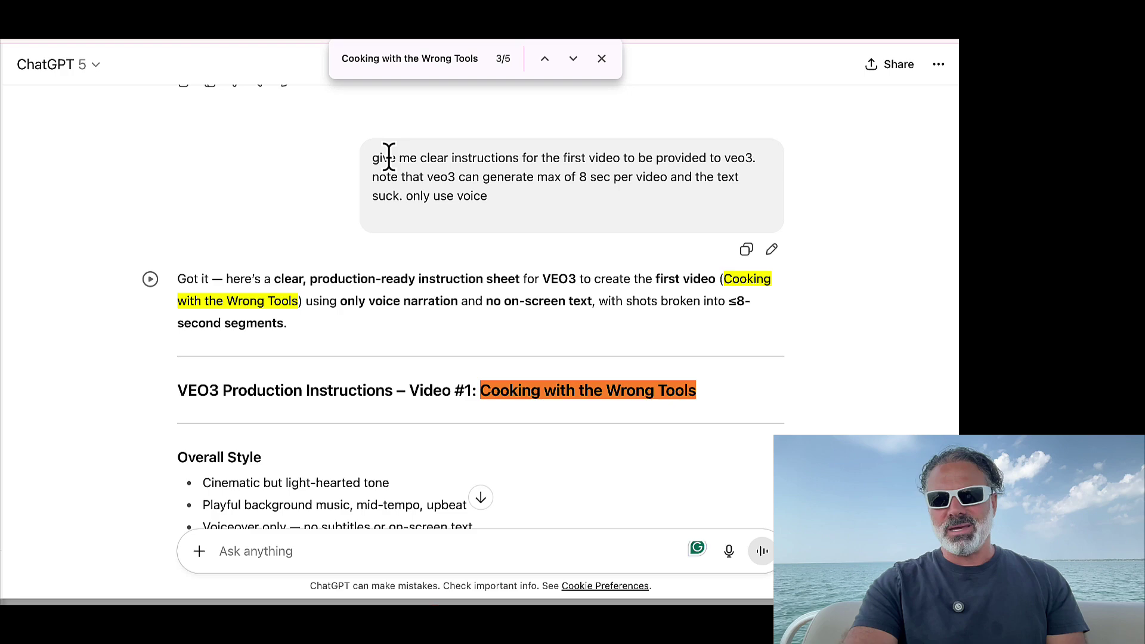
pyautogui.moveTo(390, 158); pyautogui.dragTo(578, 158)
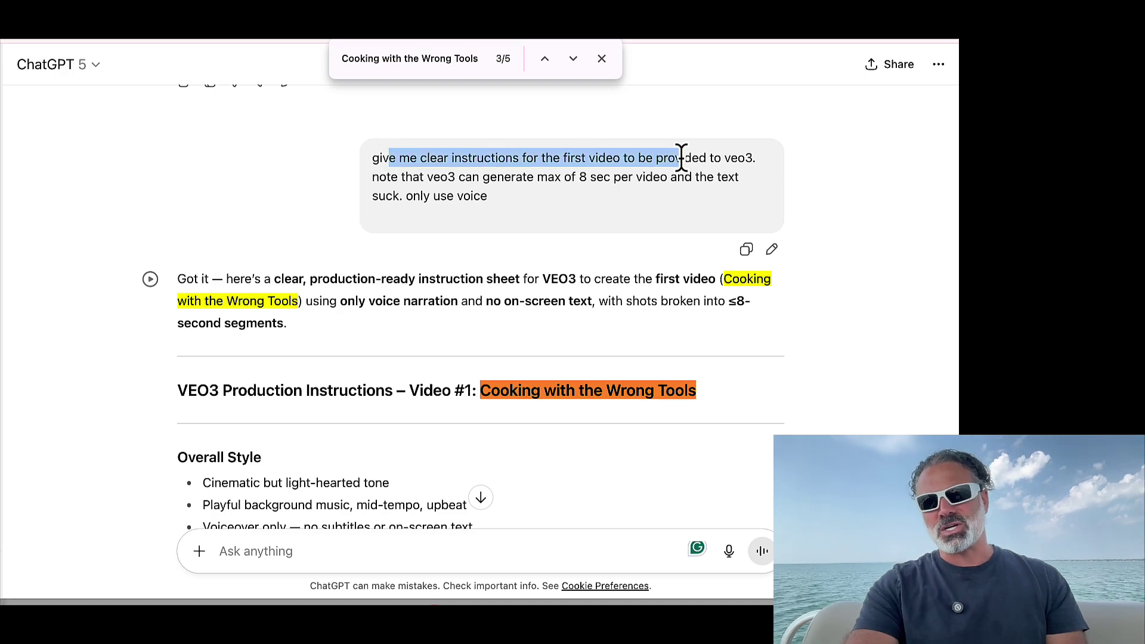
pyautogui.click(688, 179)
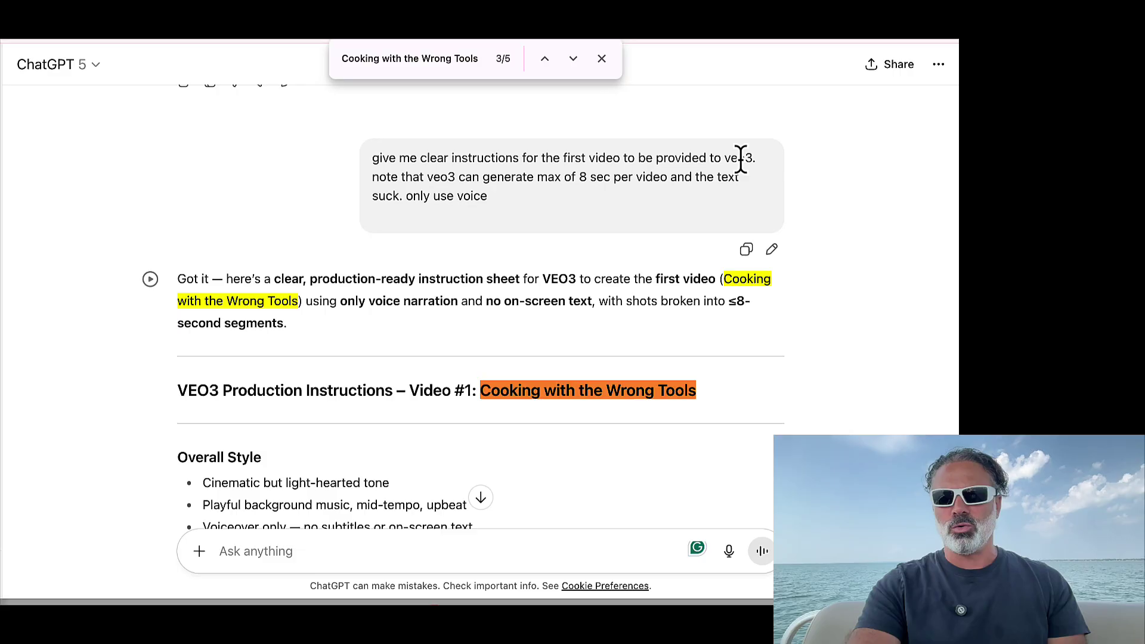
pyautogui.moveTo(400, 176); pyautogui.dragTo(508, 176)
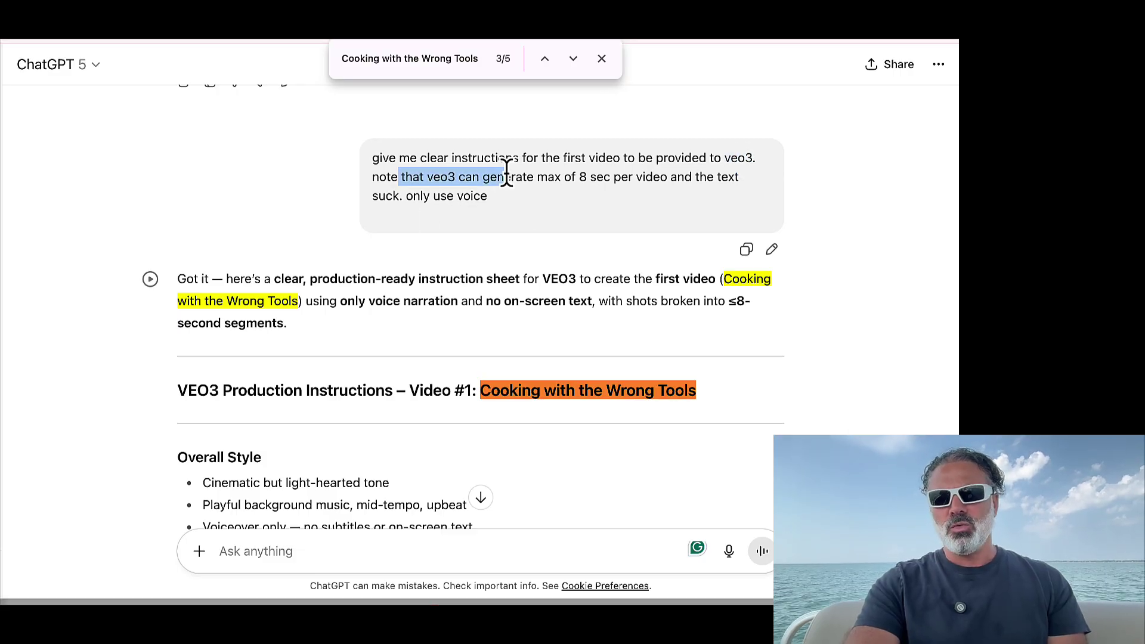
pyautogui.click(564, 175)
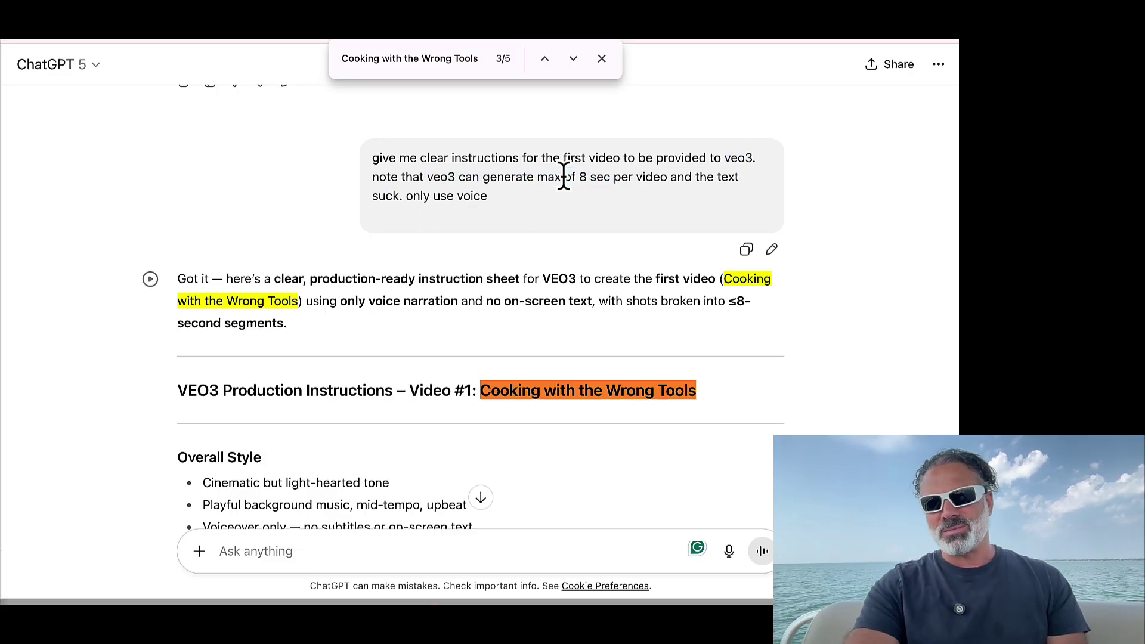
pyautogui.moveTo(705, 171); pyautogui.dragTo(732, 215)
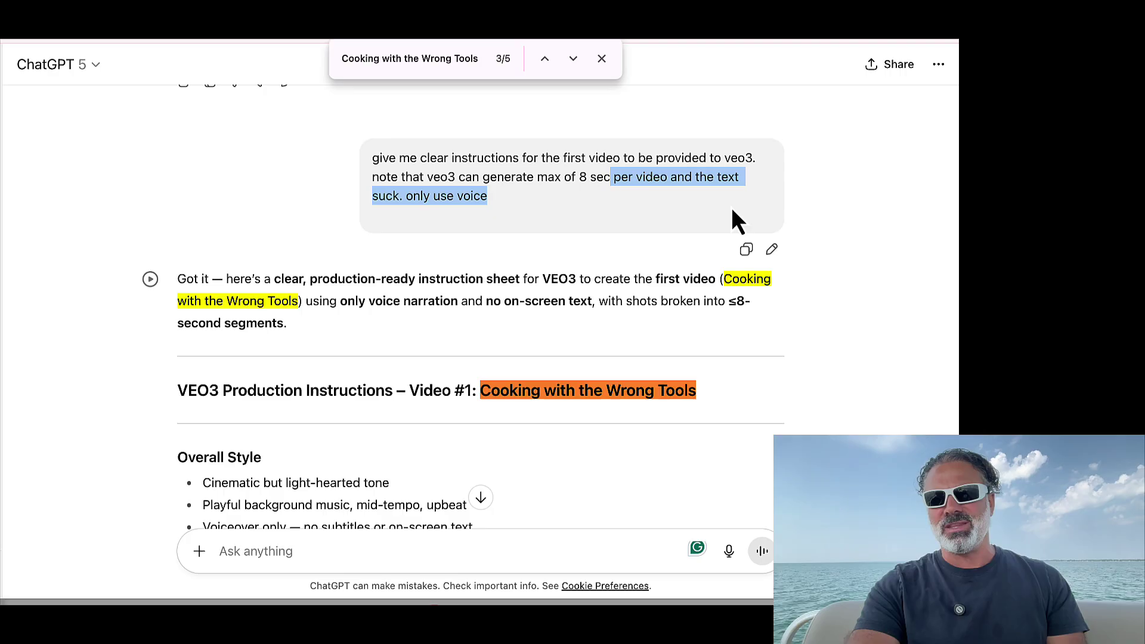
pyautogui.click(613, 182)
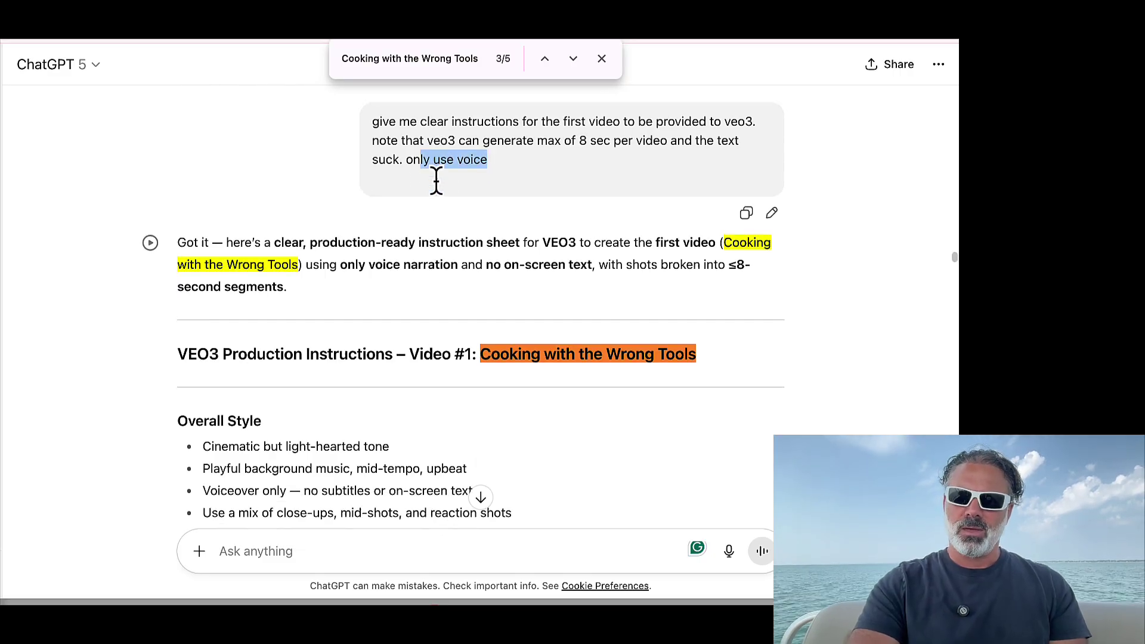
pyautogui.moveTo(299, 257); pyautogui.dragTo(537, 257)
pyautogui.scroll(-2, 536, 251)
pyautogui.scroll(-3, 539, 260)
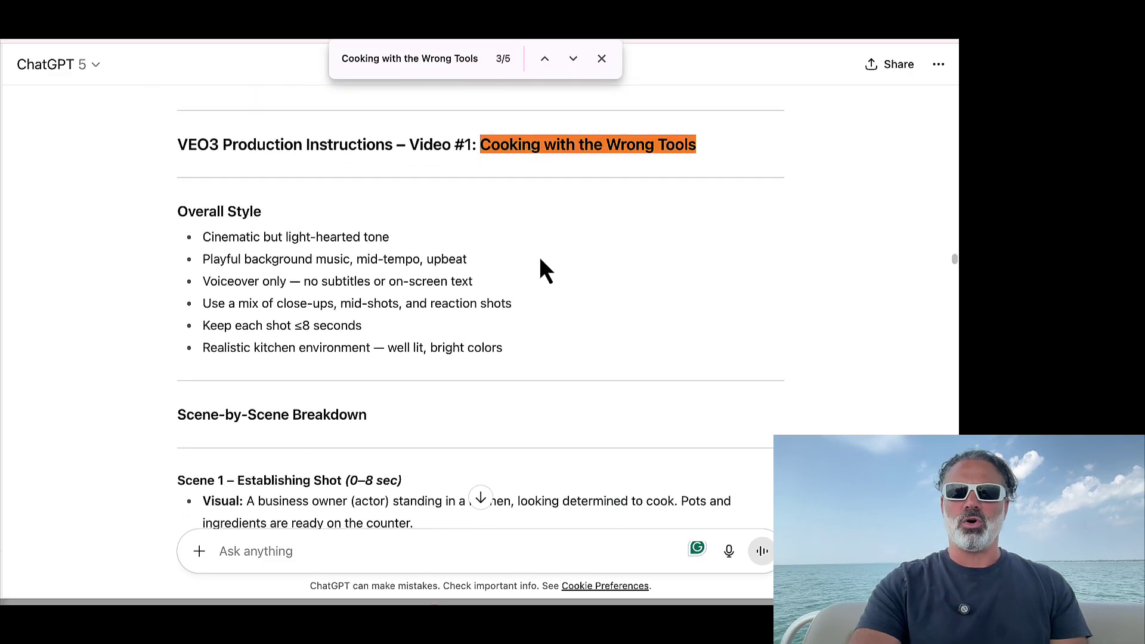
pyautogui.scroll(-1, 539, 256)
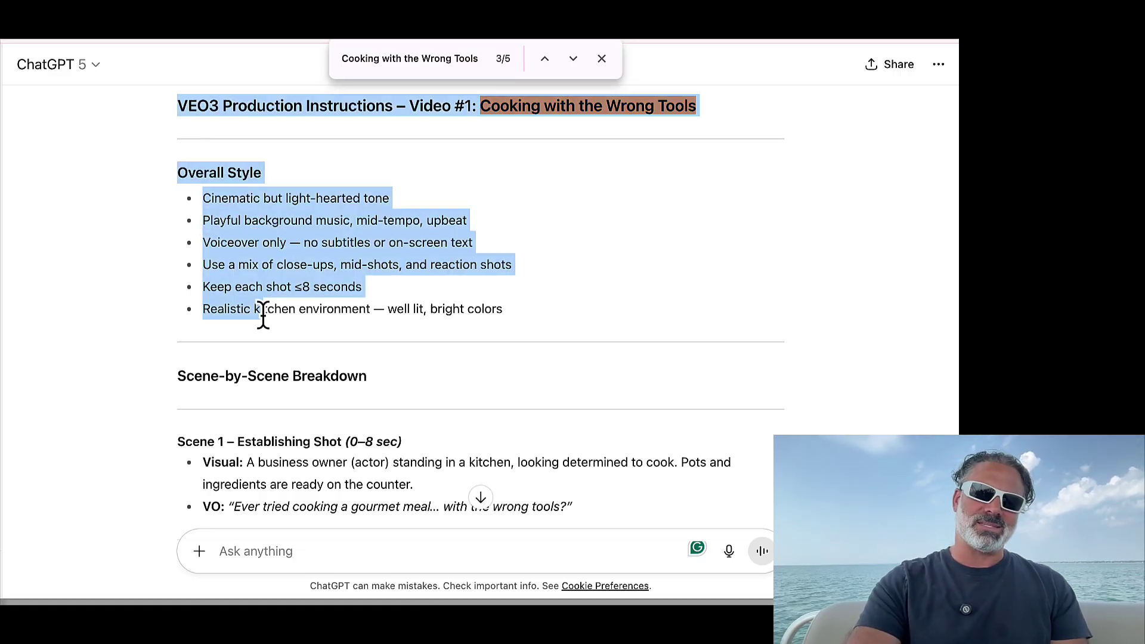
pyautogui.moveTo(178, 105)
pyautogui.mouseDown()
pyautogui.moveTo(287, 555)
pyautogui.moveTo(293, 501)
pyautogui.moveTo(301, 552)
pyautogui.moveTo(358, 457)
pyautogui.moveTo(350, 77)
pyautogui.moveTo(397, 260)
pyautogui.moveTo(407, 417)
pyautogui.moveTo(576, 366)
pyautogui.mouseUp()
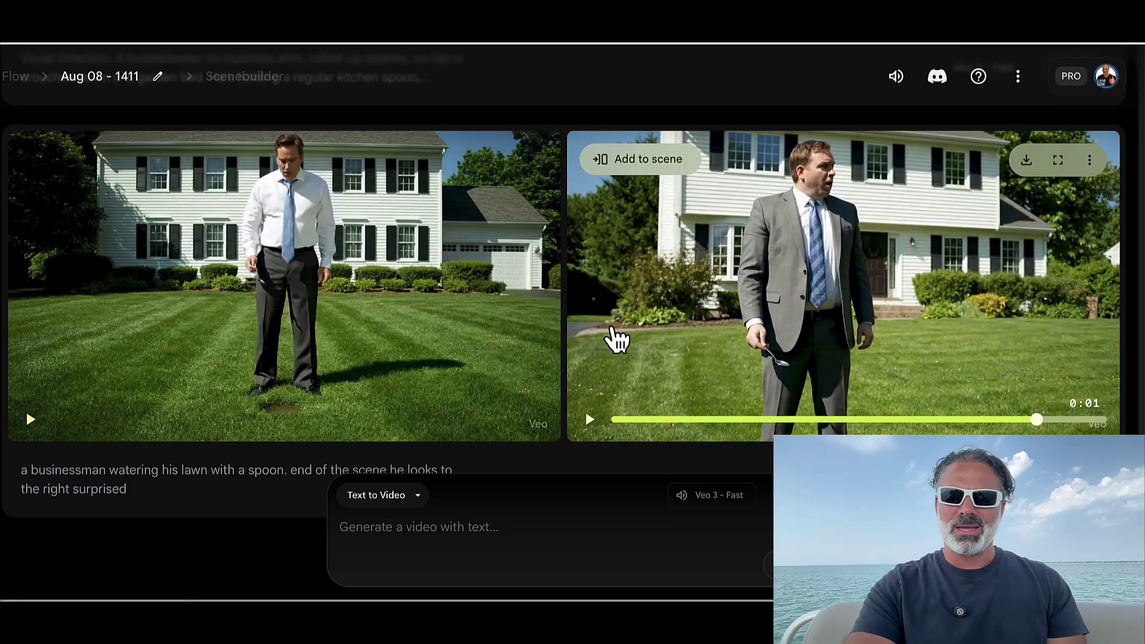
pyautogui.scroll(5, 617, 340)
pyautogui.scroll(5, 618, 340)
pyautogui.scroll(5, 618, 340)
pyautogui.scroll(3, 617, 339)
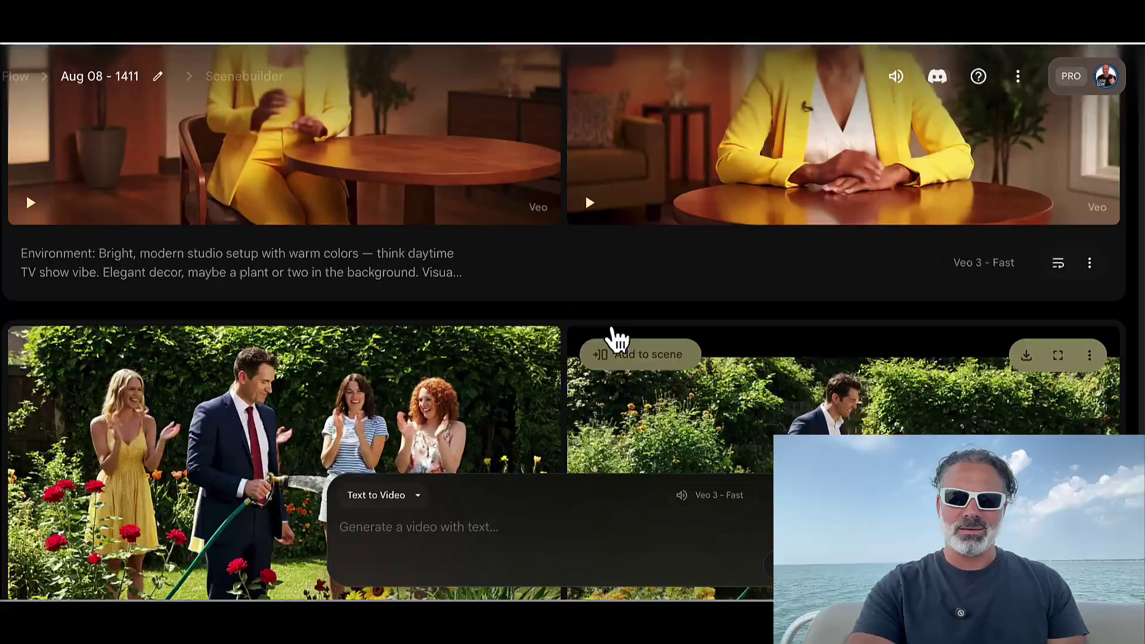
pyautogui.scroll(4, 612, 328)
pyautogui.scroll(4, 611, 329)
pyautogui.scroll(4, 612, 328)
pyautogui.scroll(4, 612, 328)
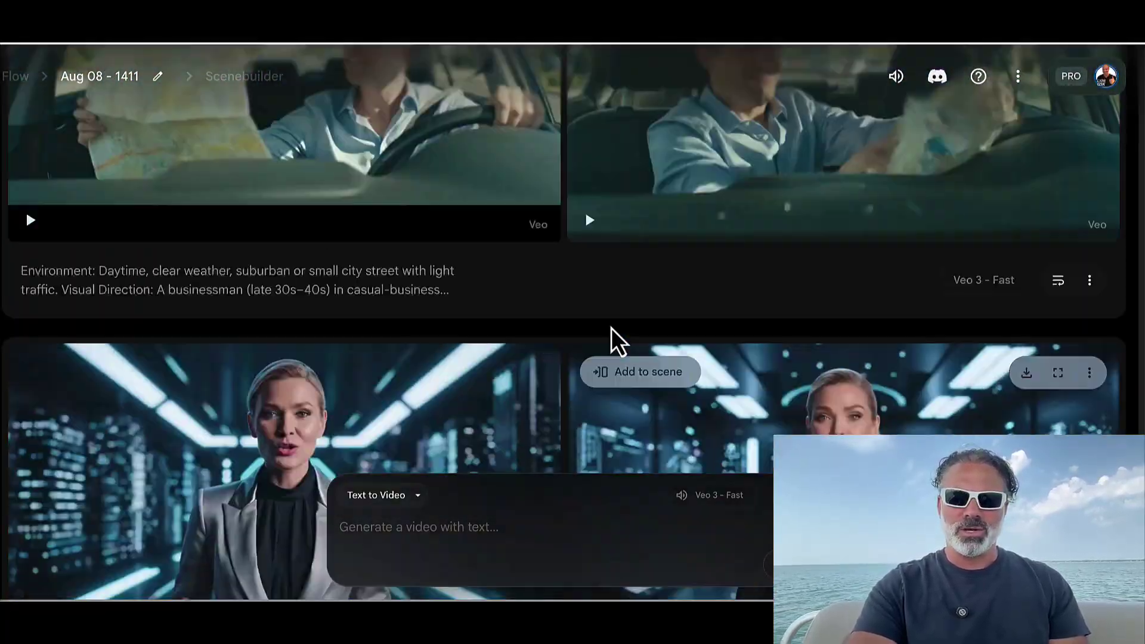
pyautogui.scroll(4, 611, 329)
pyautogui.scroll(4, 610, 328)
pyautogui.scroll(4, 611, 328)
pyautogui.scroll(4, 611, 329)
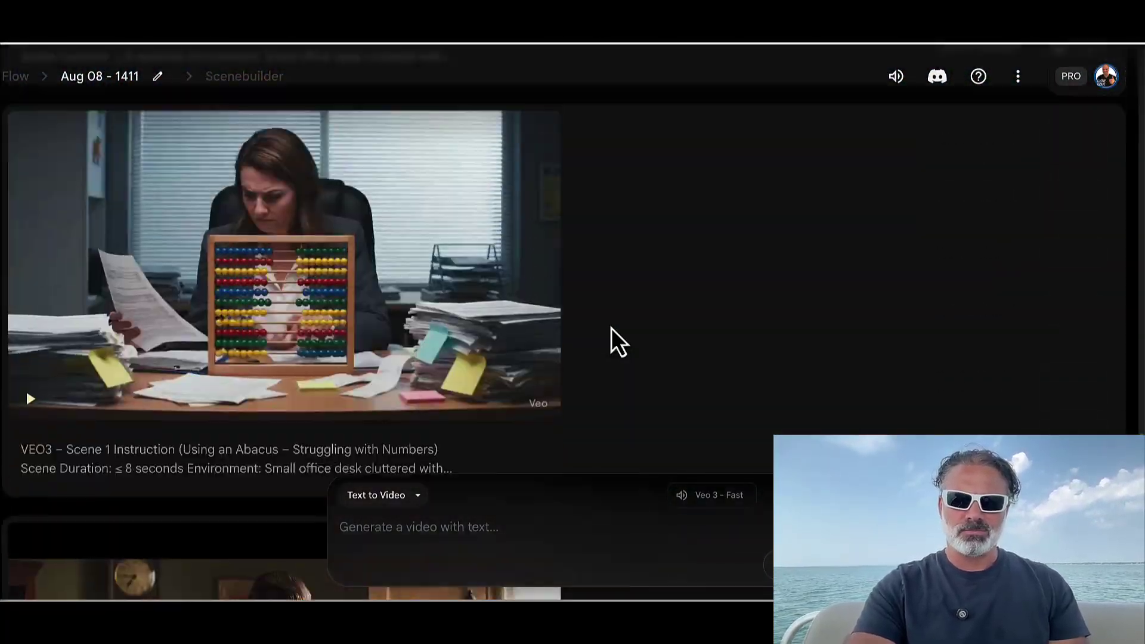
pyautogui.scroll(4, 610, 328)
pyautogui.scroll(4, 611, 329)
pyautogui.scroll(4, 610, 329)
pyautogui.scroll(2, 612, 328)
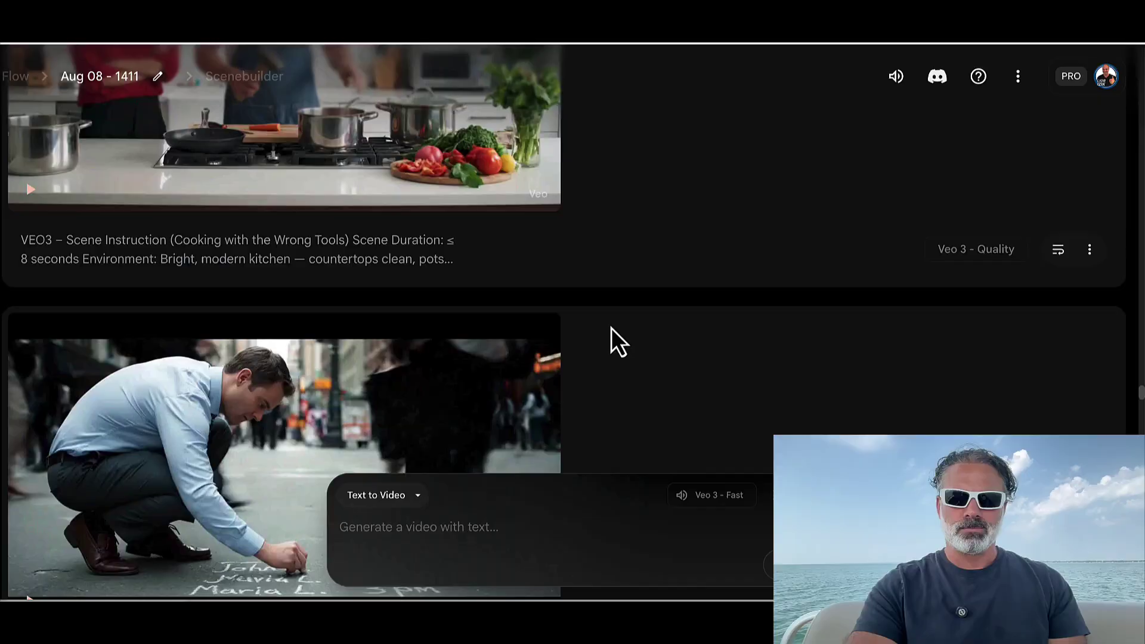
pyautogui.scroll(5, 611, 327)
pyautogui.scroll(-3, 612, 328)
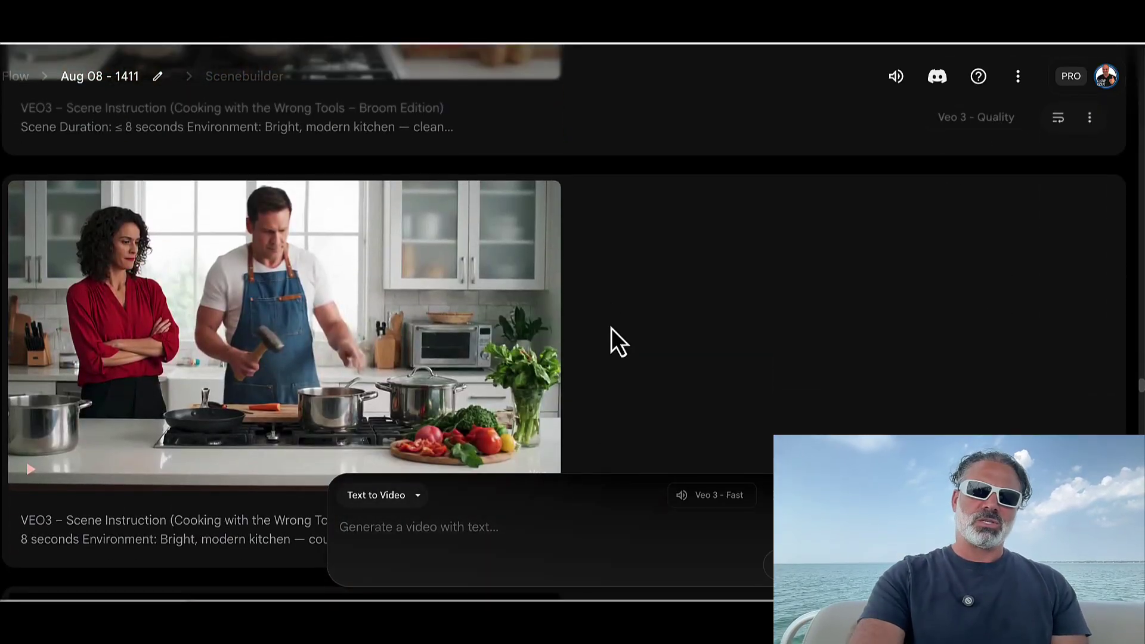
pyautogui.scroll(-1, 544, 324)
pyautogui.scroll(-2, 607, 235)
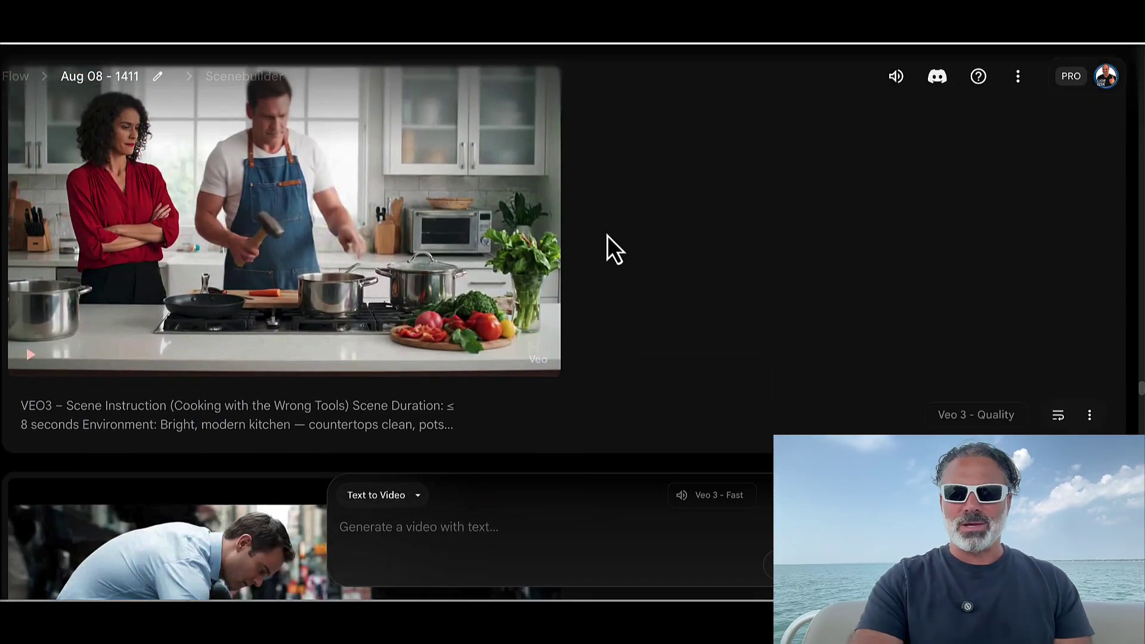
pyautogui.scroll(-1, 608, 236)
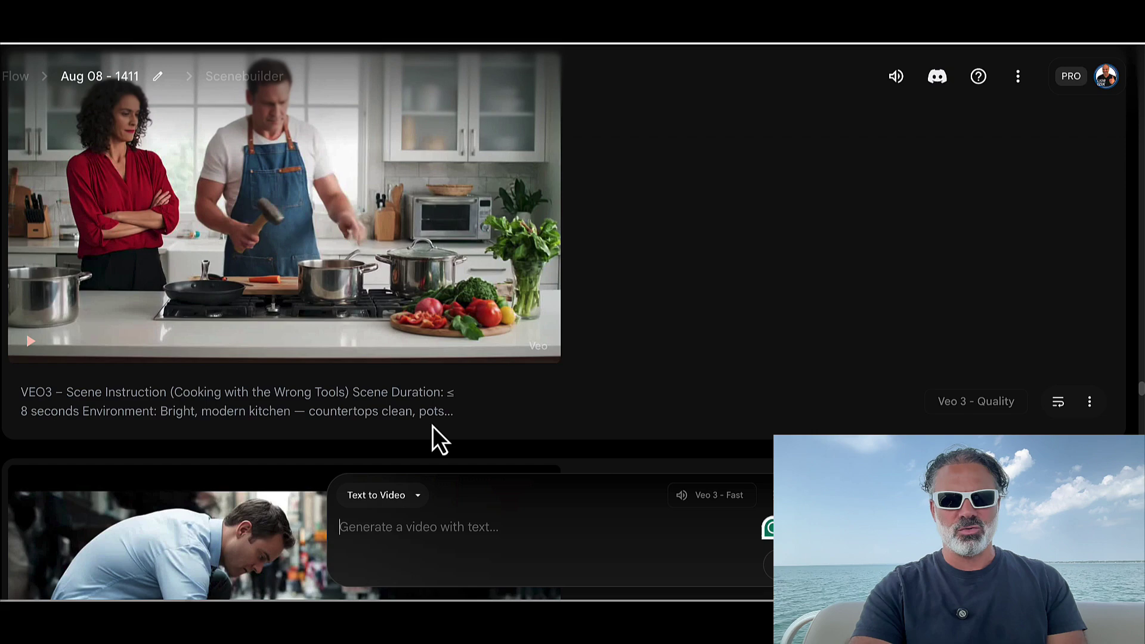
pyautogui.scroll(1, 433, 438)
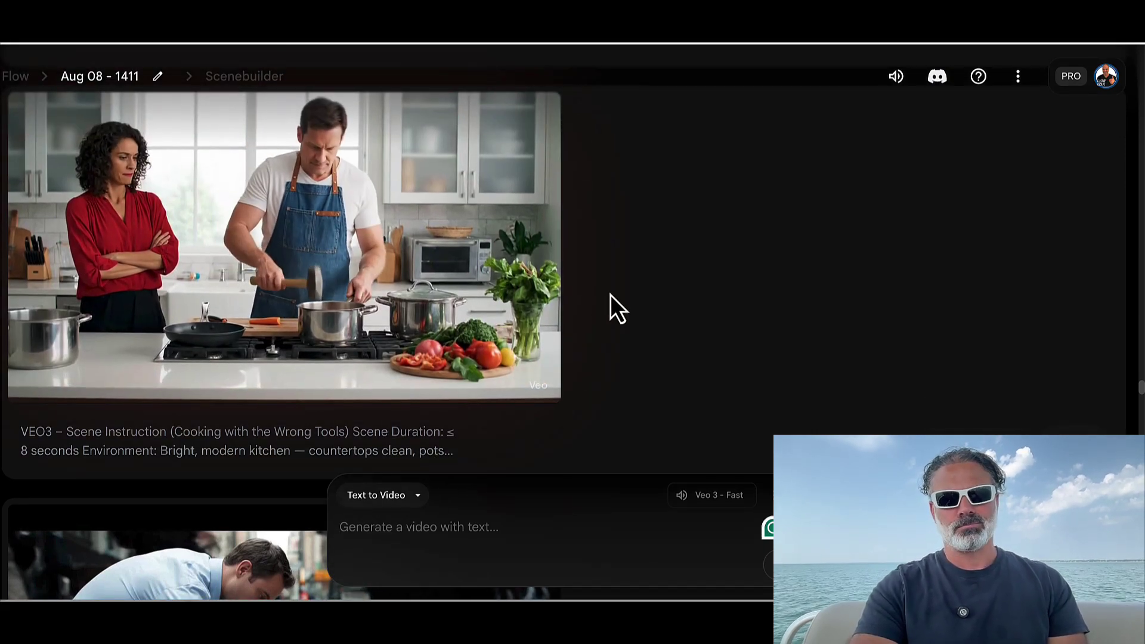
pyautogui.scroll(1, 615, 309)
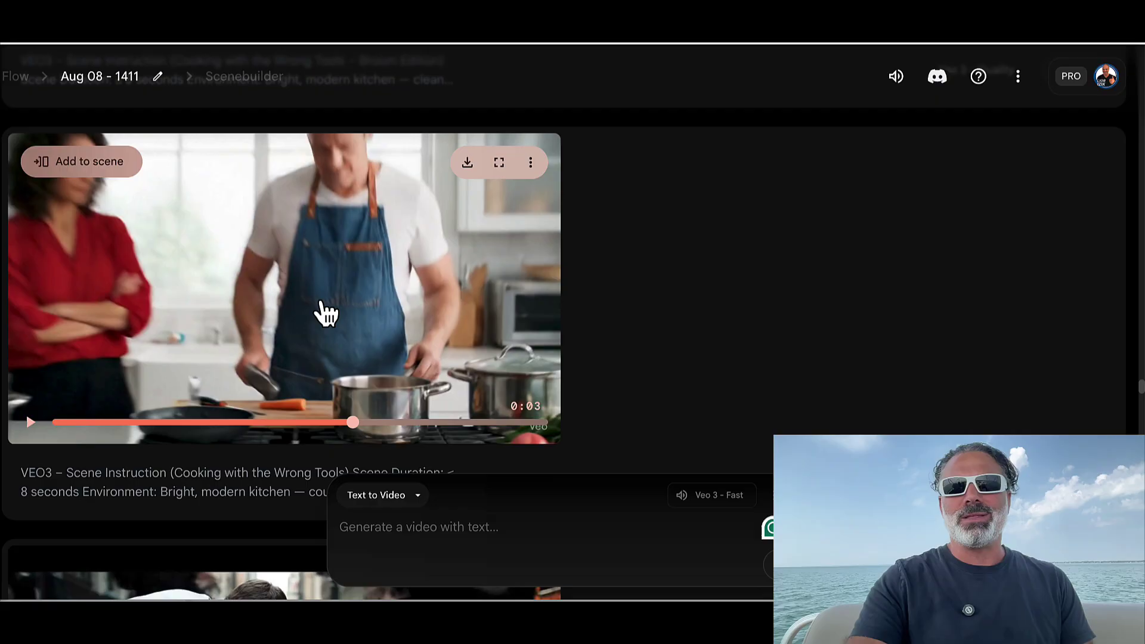
pyautogui.scroll(4, 396, 312)
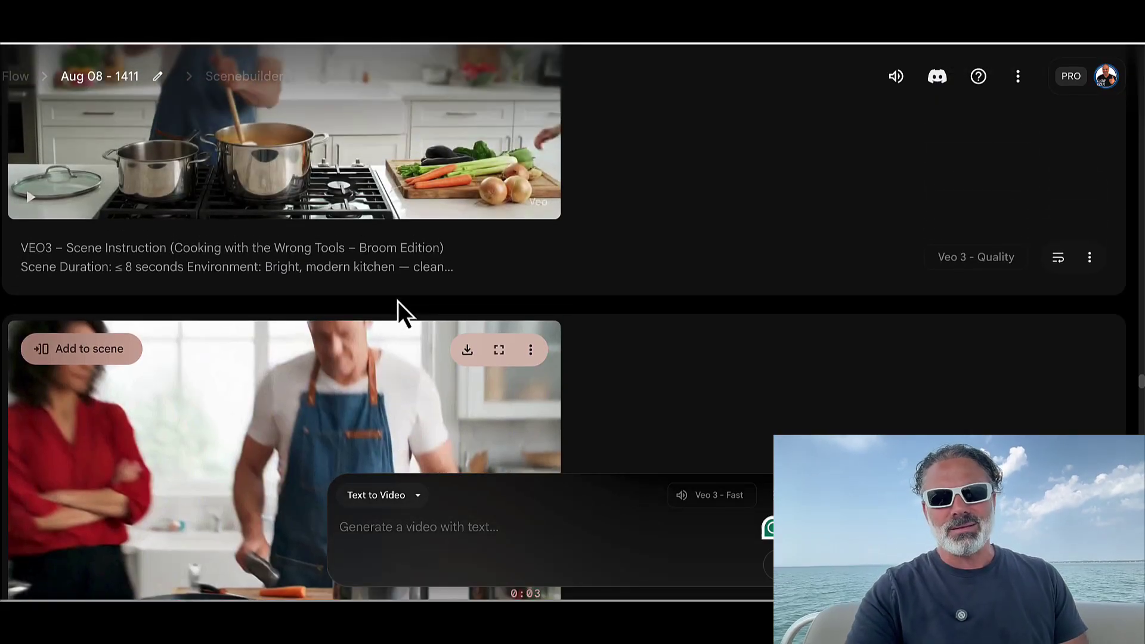
pyautogui.scroll(-1, 435, 407)
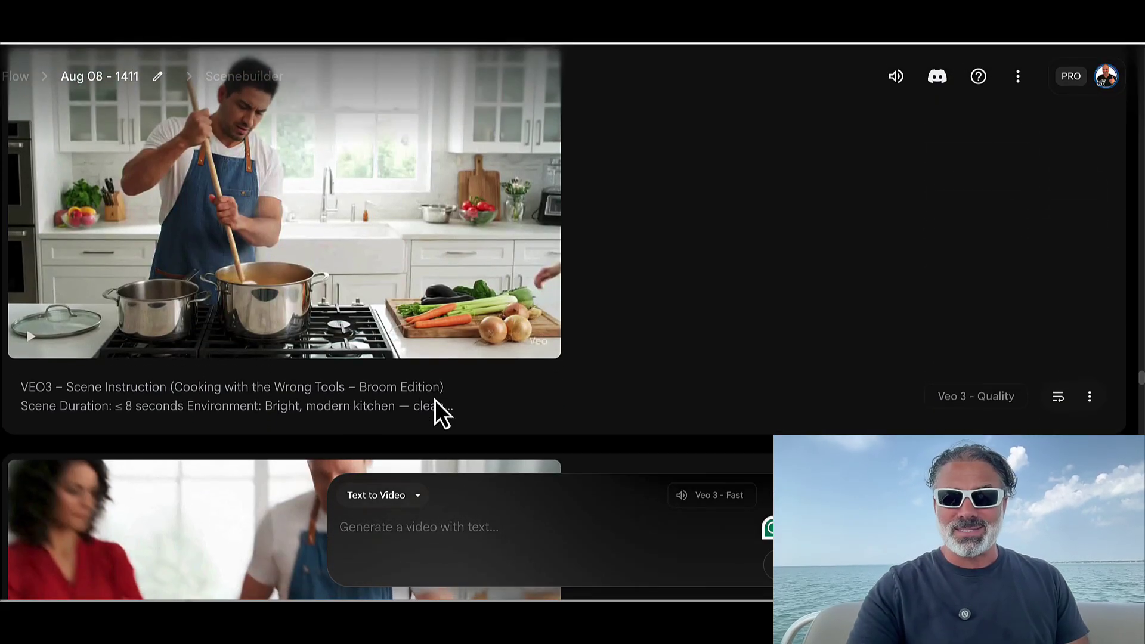
pyautogui.click(1058, 395)
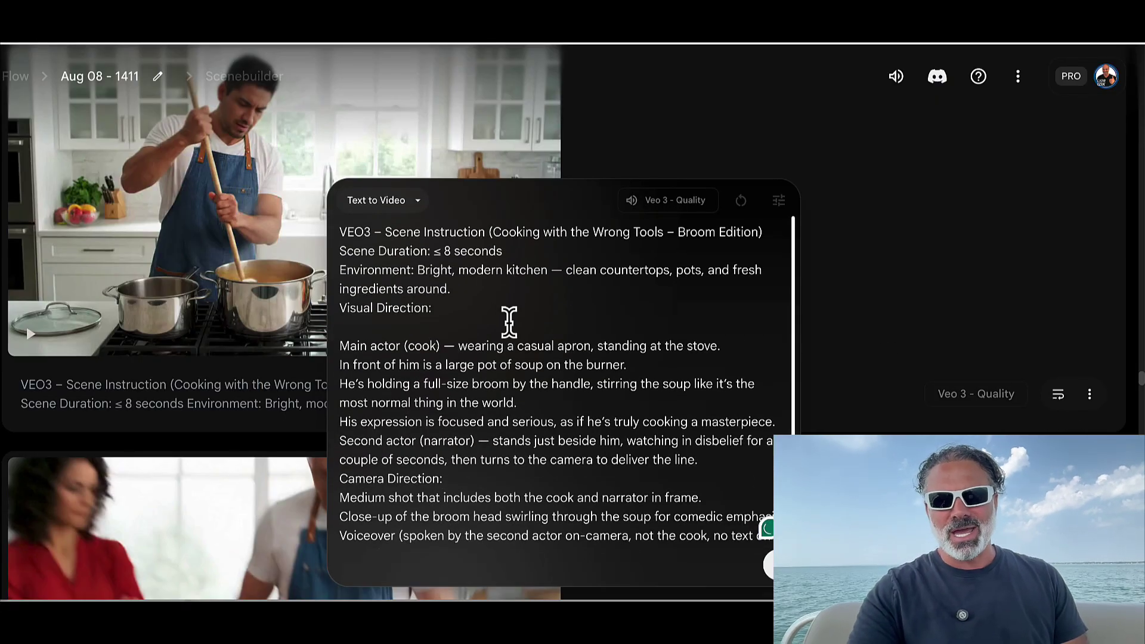
pyautogui.scroll(-1, 509, 319)
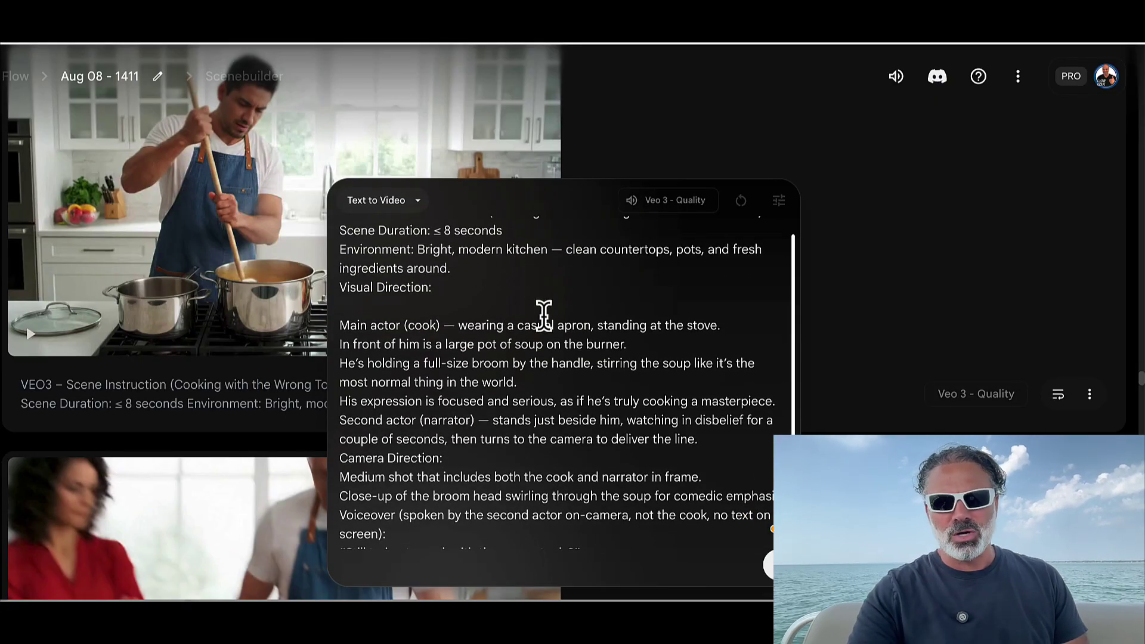
pyautogui.scroll(1, 543, 314)
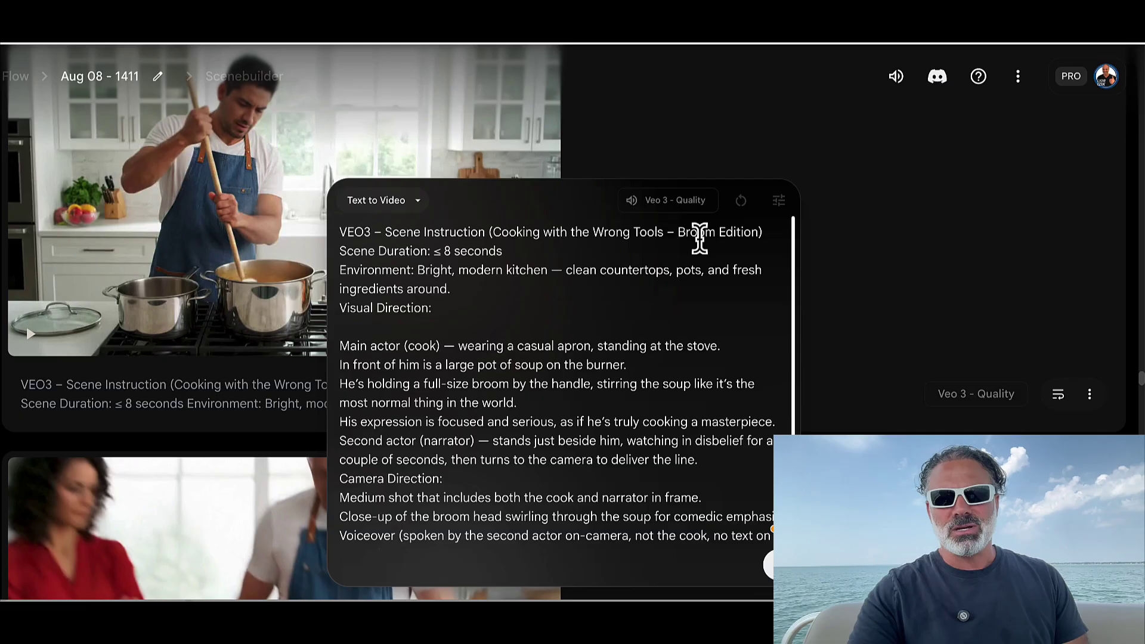
pyautogui.moveTo(674, 233); pyautogui.dragTo(735, 233)
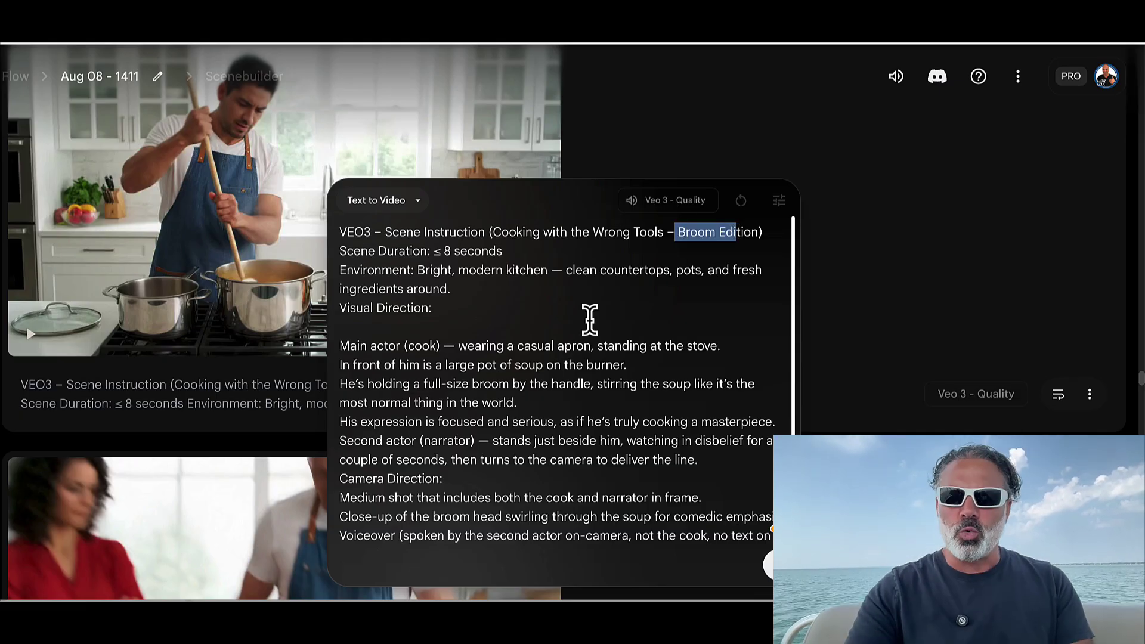
pyautogui.click(1058, 397)
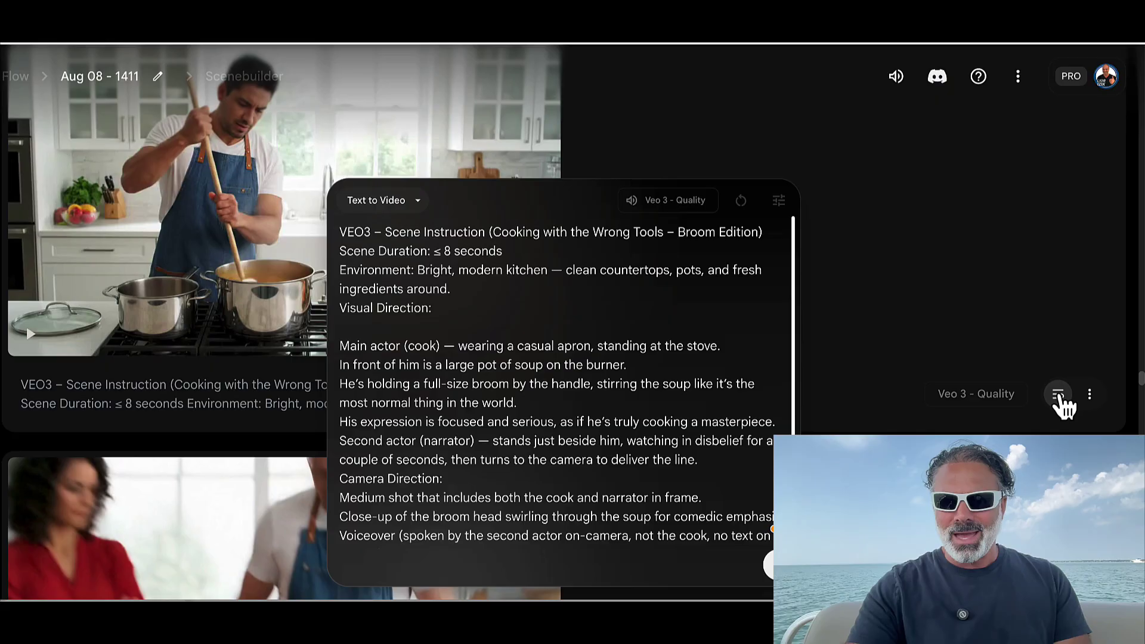
pyautogui.click(780, 206)
pyautogui.click(824, 248)
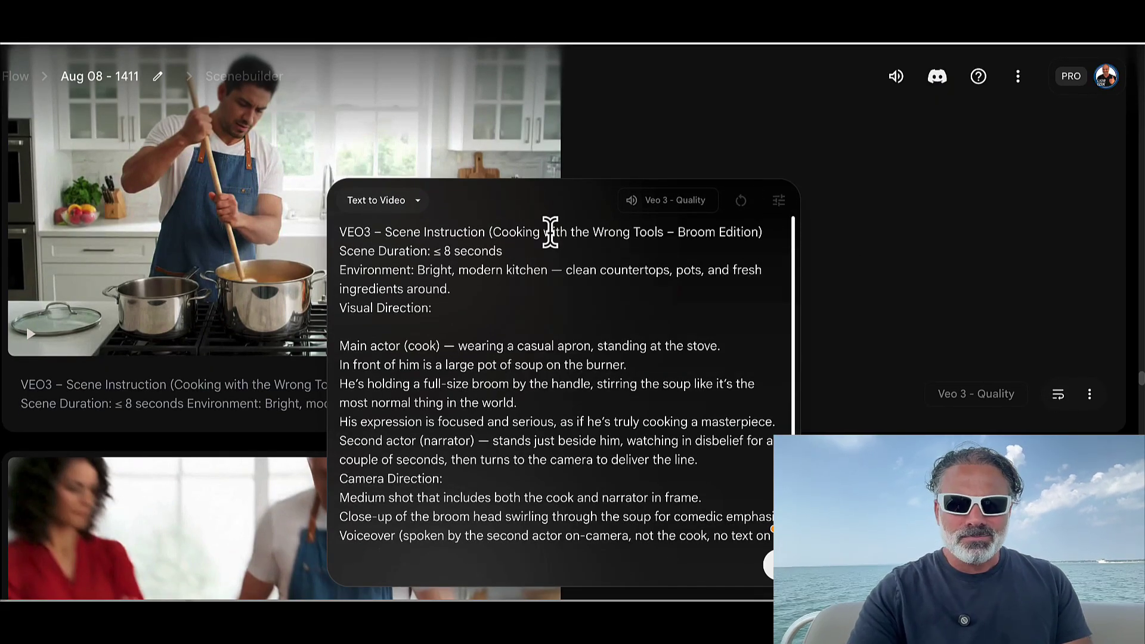
pyautogui.click(741, 206)
pyautogui.scroll(2, 691, 287)
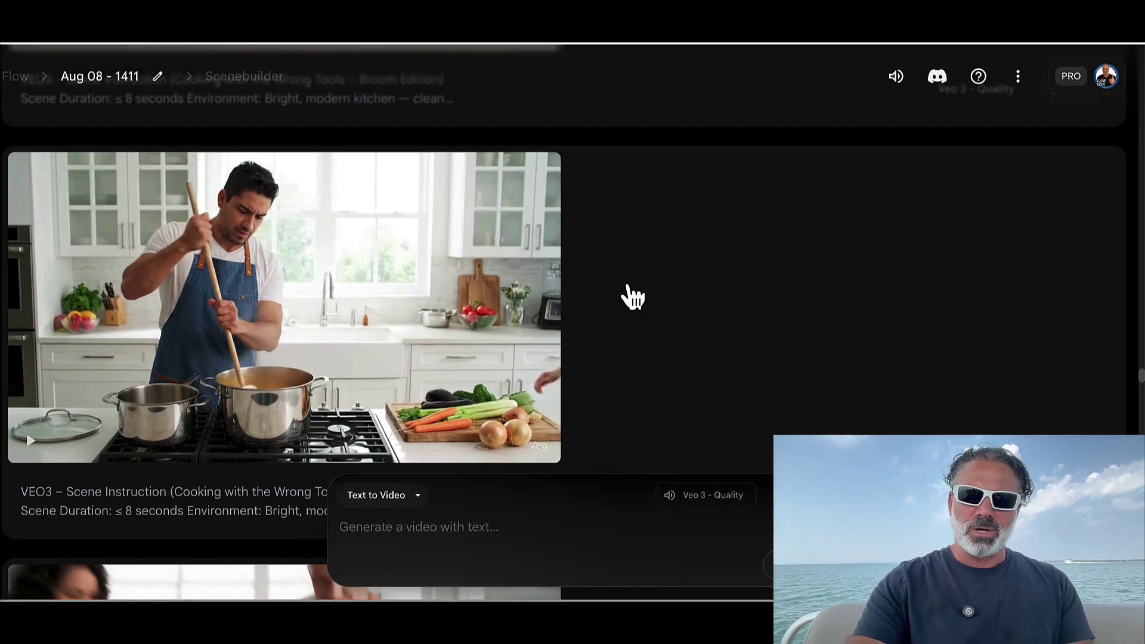
# - Play the broom-edition kitchen clip where the woman joins the cook
pyautogui.click(299, 295)
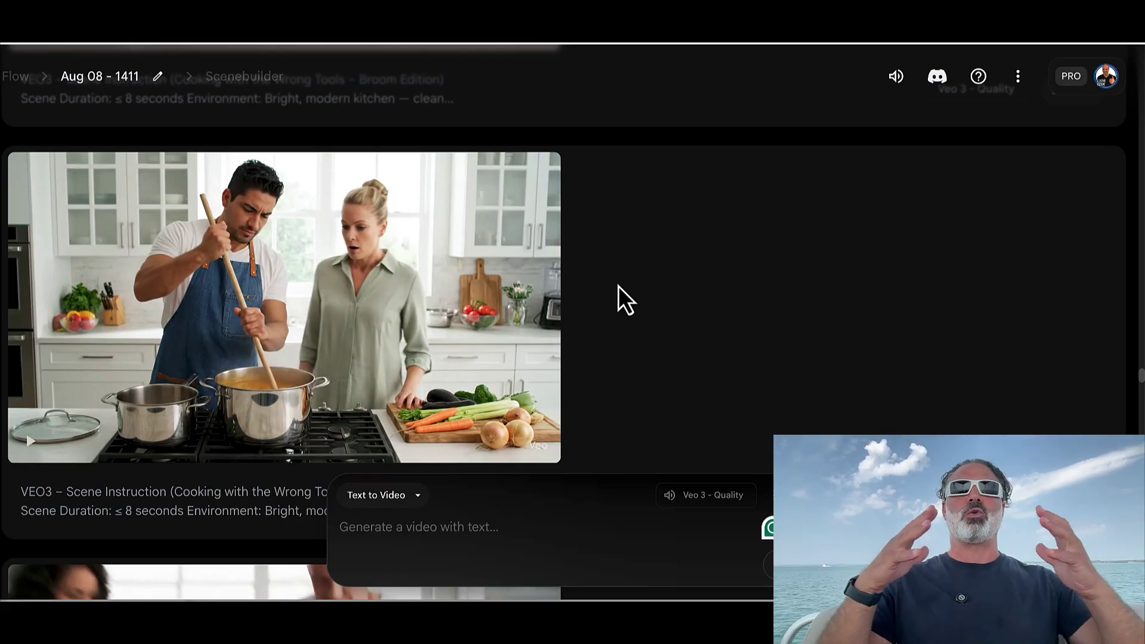
pyautogui.scroll(-3, 618, 287)
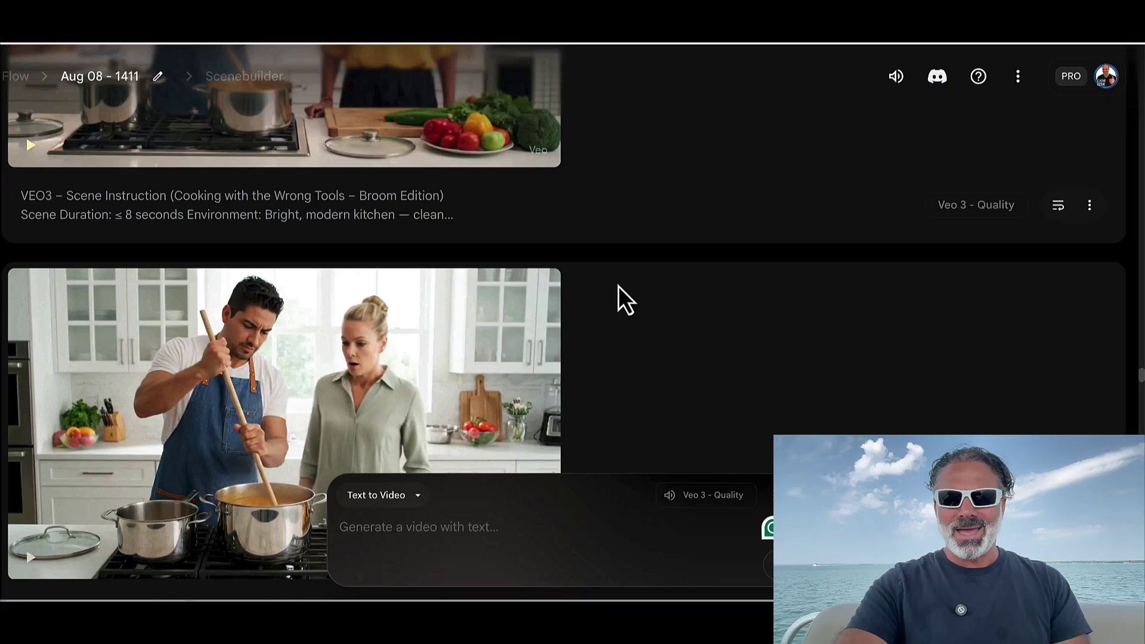
pyautogui.scroll(-5, 619, 286)
pyautogui.scroll(-3, 619, 286)
pyautogui.scroll(-3, 618, 287)
pyautogui.scroll(3, 618, 288)
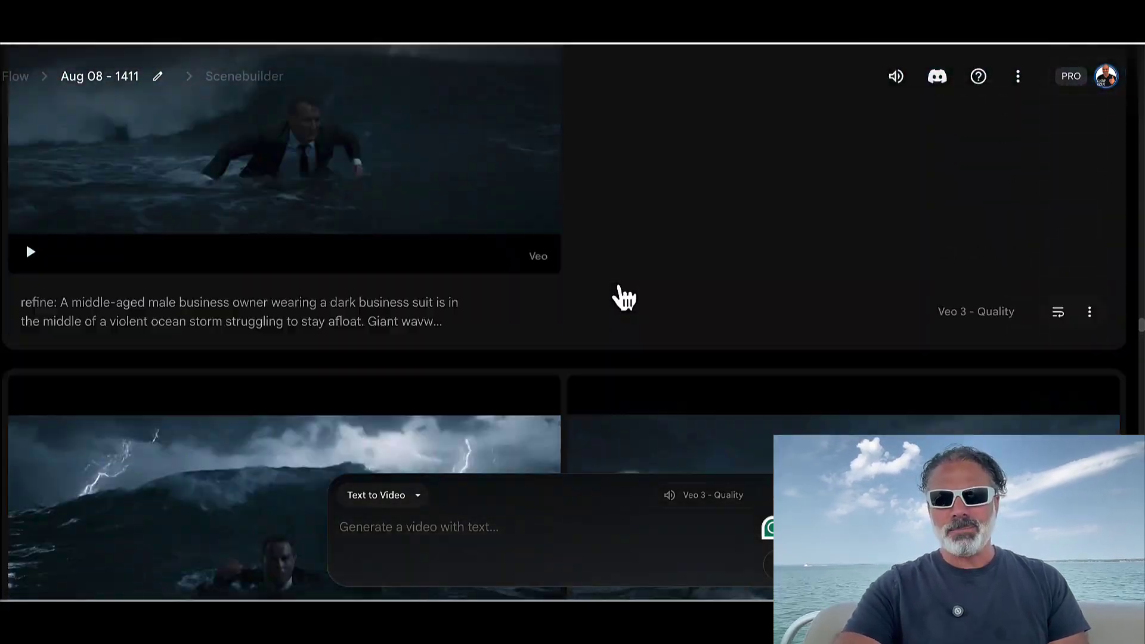
pyautogui.scroll(3, 618, 288)
pyautogui.scroll(3, 617, 288)
pyautogui.scroll(3, 618, 288)
pyautogui.scroll(-3, 618, 288)
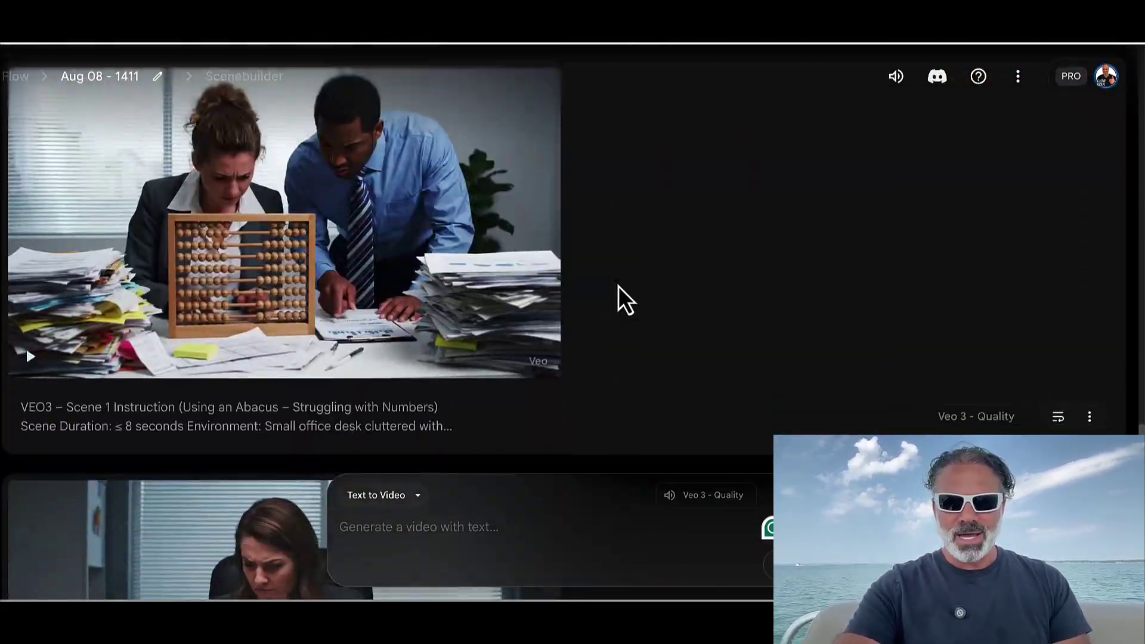
pyautogui.scroll(-3, 618, 288)
pyautogui.scroll(-3, 619, 288)
pyautogui.scroll(-3, 618, 289)
pyautogui.scroll(-3, 623, 298)
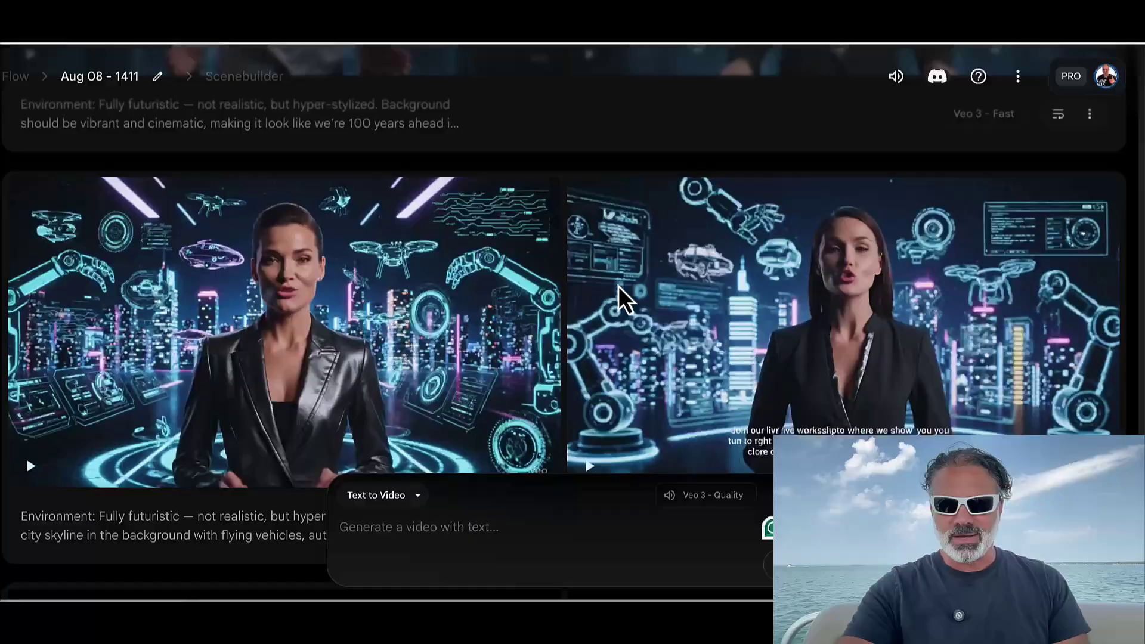
pyautogui.scroll(-3, 624, 297)
pyautogui.scroll(2, 623, 297)
pyautogui.scroll(-2, 623, 297)
pyautogui.scroll(-3, 623, 298)
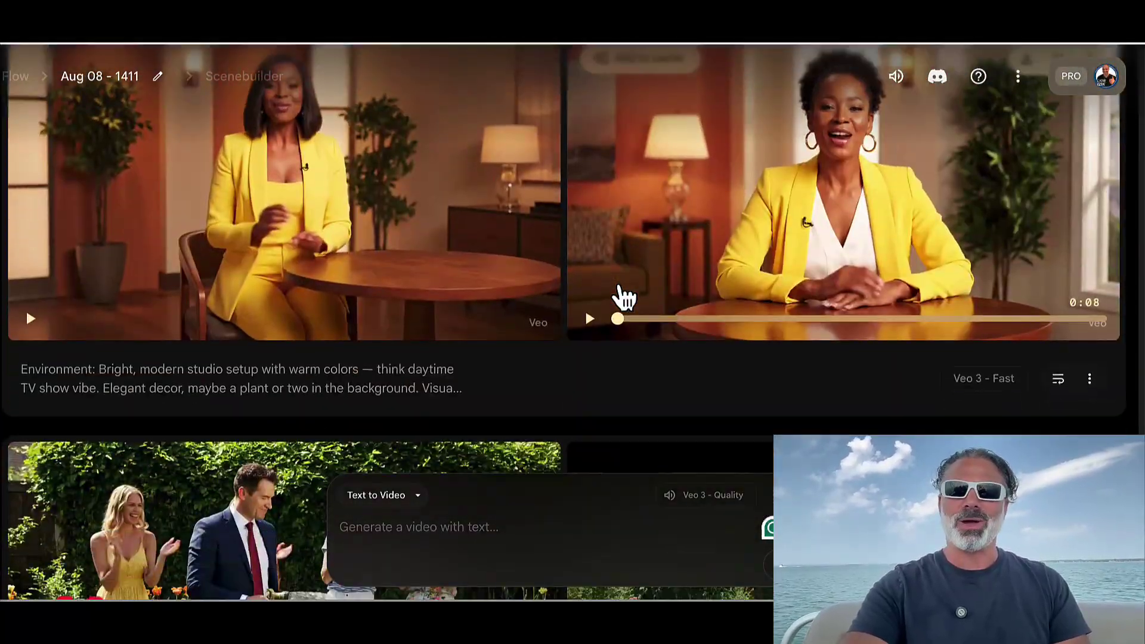
pyautogui.scroll(-2, 623, 297)
pyautogui.scroll(4, 624, 297)
pyautogui.moveTo(285, 192)
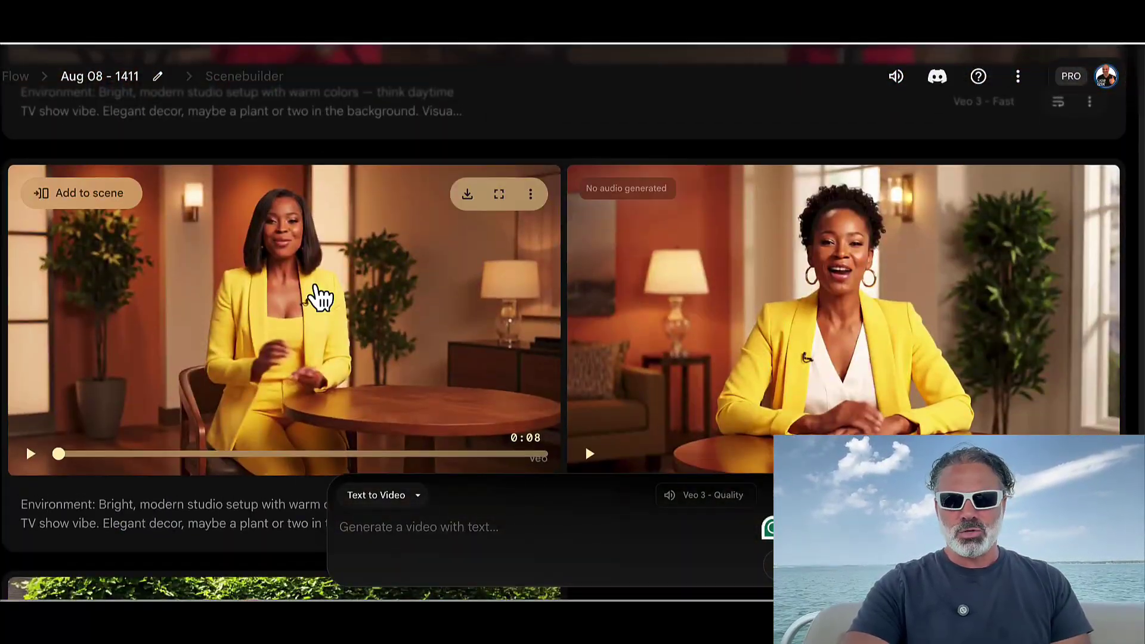
# - Play the yellow-suit studio presenter clip from the gallery
pyautogui.click(319, 343)
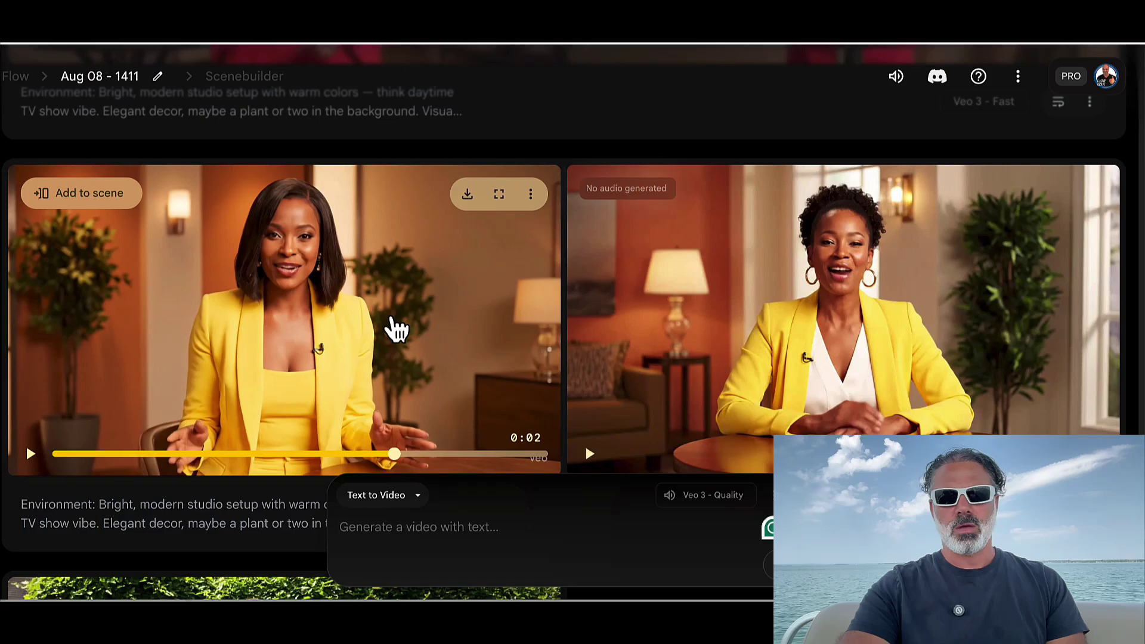
pyautogui.scroll(3, 390, 317)
pyautogui.scroll(2, 391, 315)
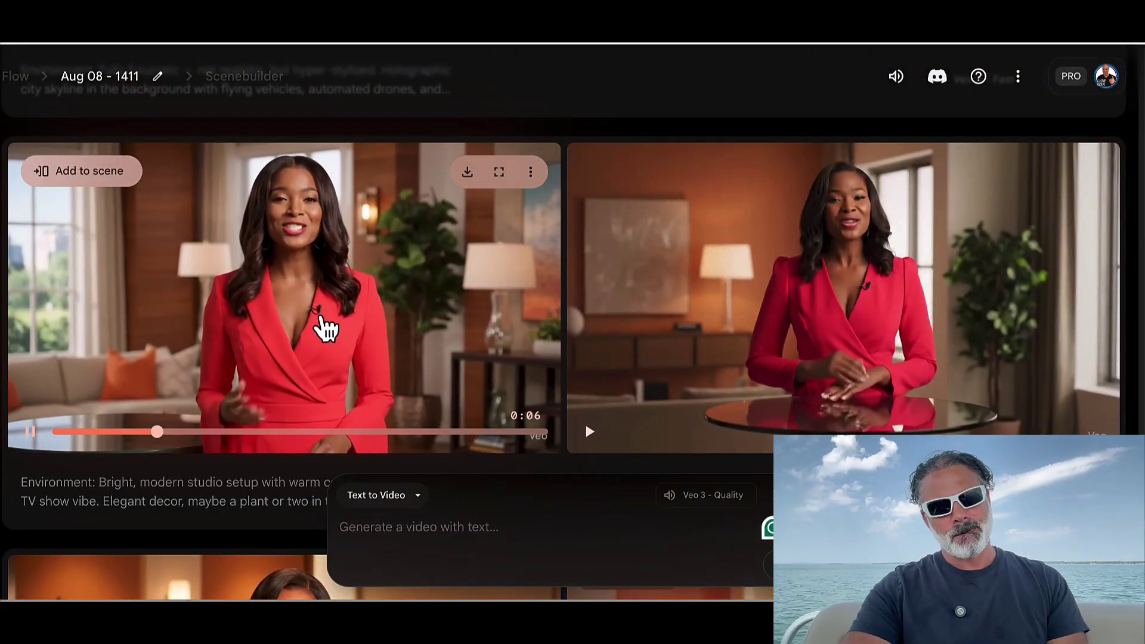
pyautogui.scroll(-15, 322, 329)
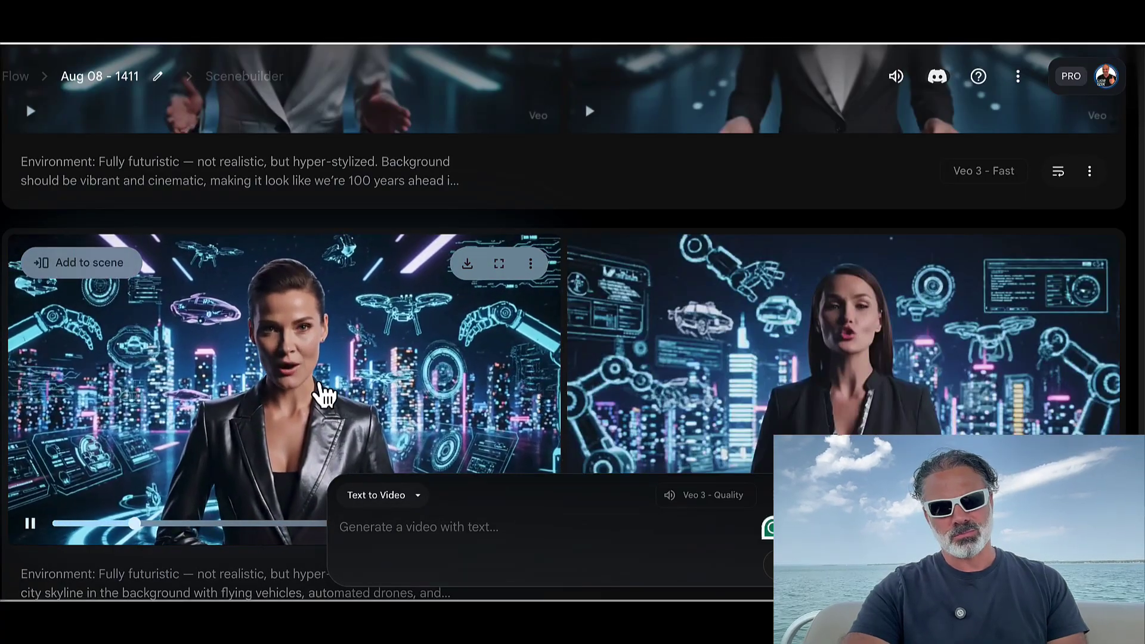
pyautogui.scroll(5, 320, 394)
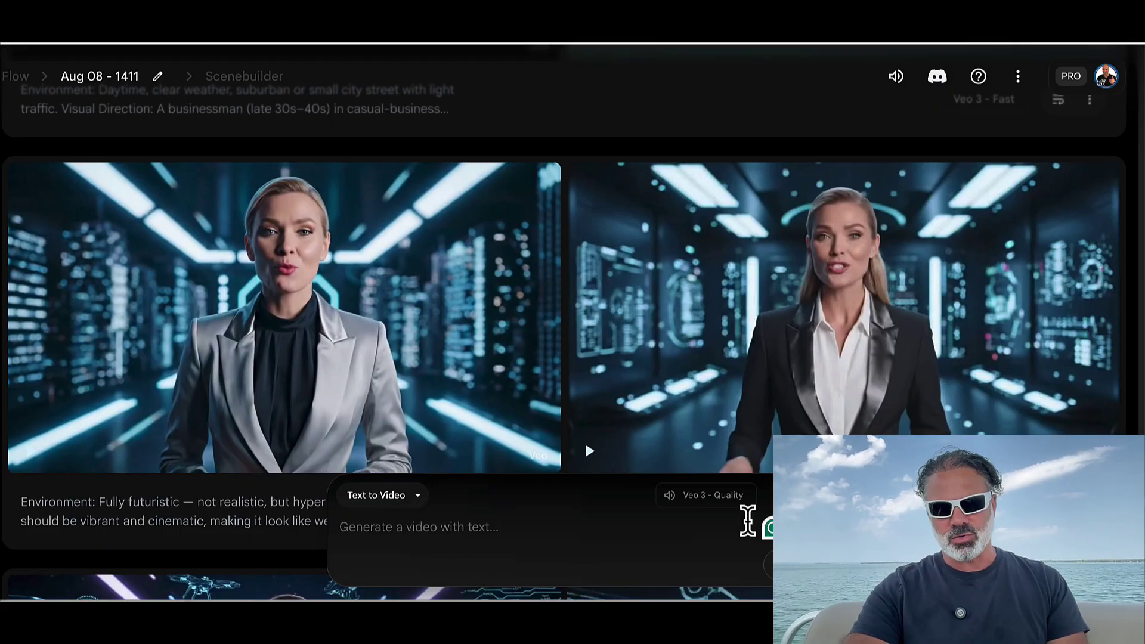
# - Check the generation settings, 2 outputs and Veo 3 - Quality, leaving the model unchanged
pyautogui.click(736, 502)
pyautogui.click(625, 399)
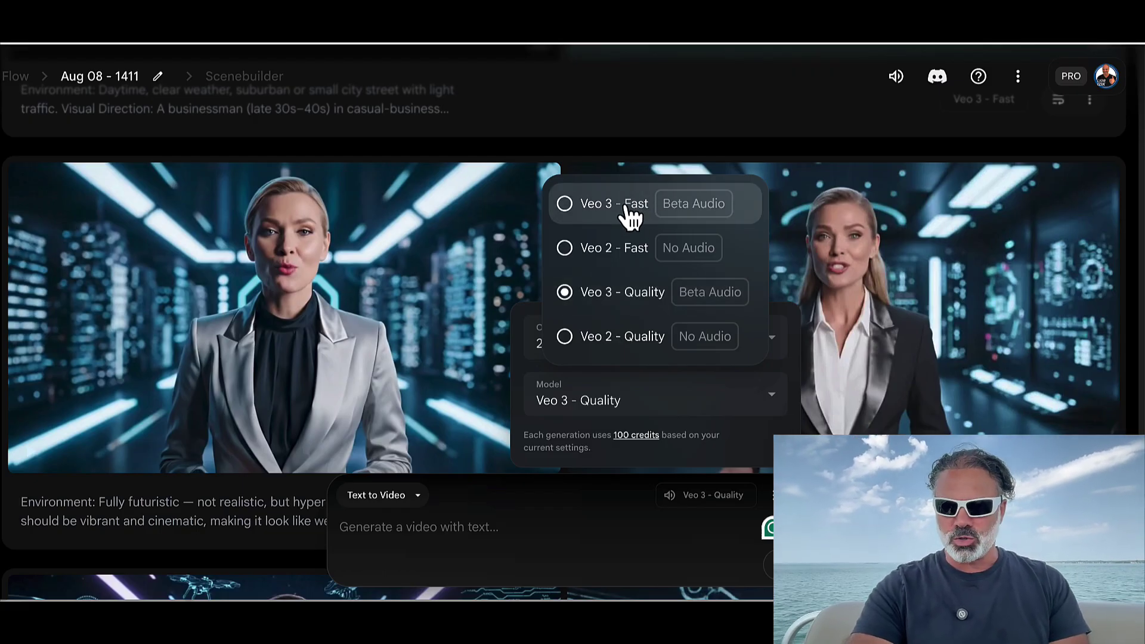
pyautogui.click(626, 103)
pyautogui.moveTo(421, 284)
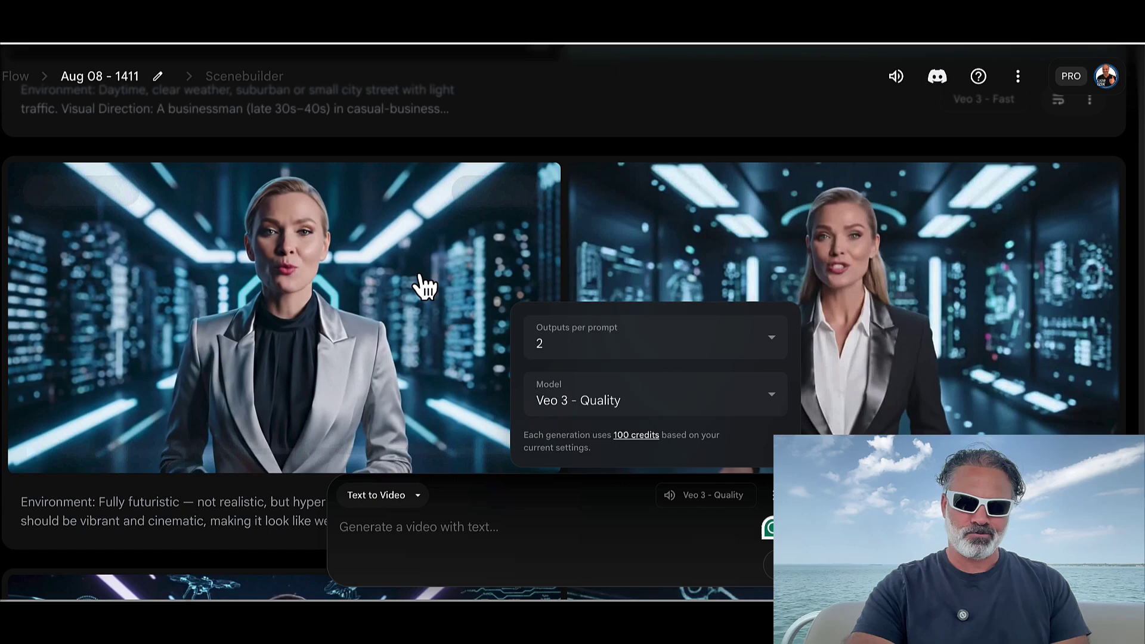
pyautogui.scroll(-1, 403, 261)
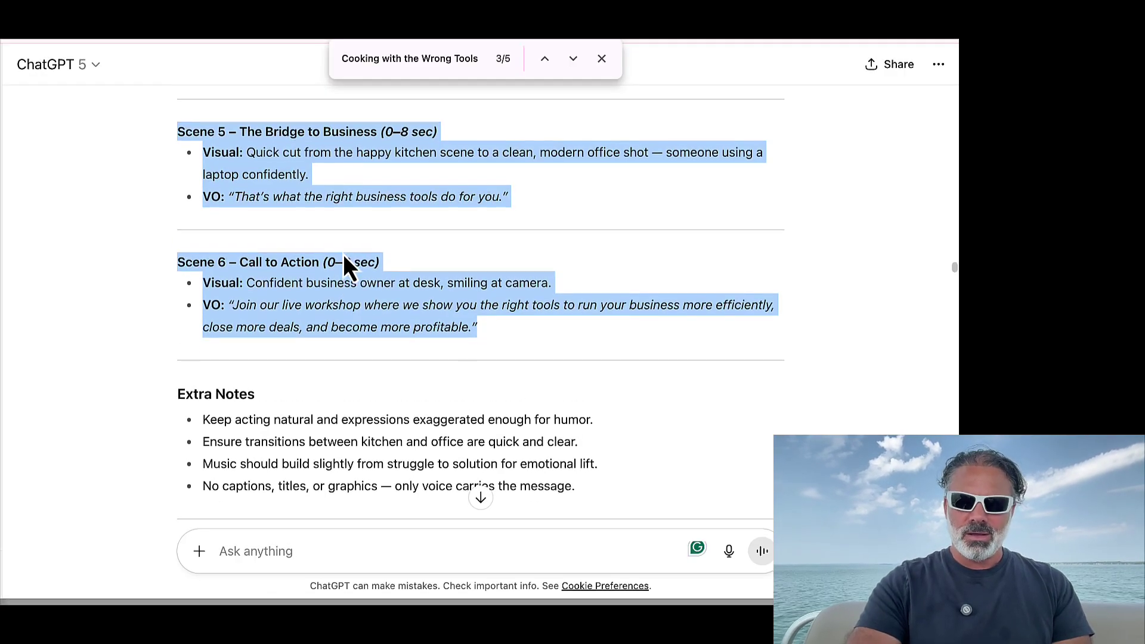
pyautogui.scroll(2, 342, 255)
pyautogui.scroll(5, 347, 247)
pyautogui.scroll(5, 348, 220)
pyautogui.scroll(-5, 348, 218)
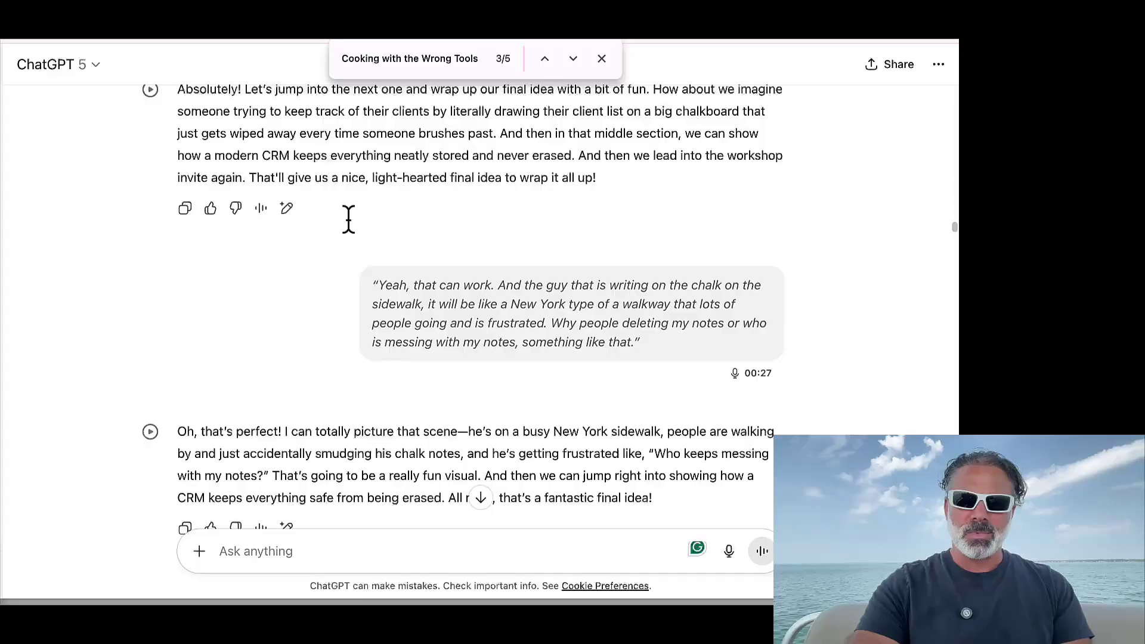
pyautogui.scroll(-5, 349, 220)
pyautogui.scroll(-10, 349, 220)
pyautogui.scroll(-10, 350, 222)
pyautogui.scroll(2, 350, 225)
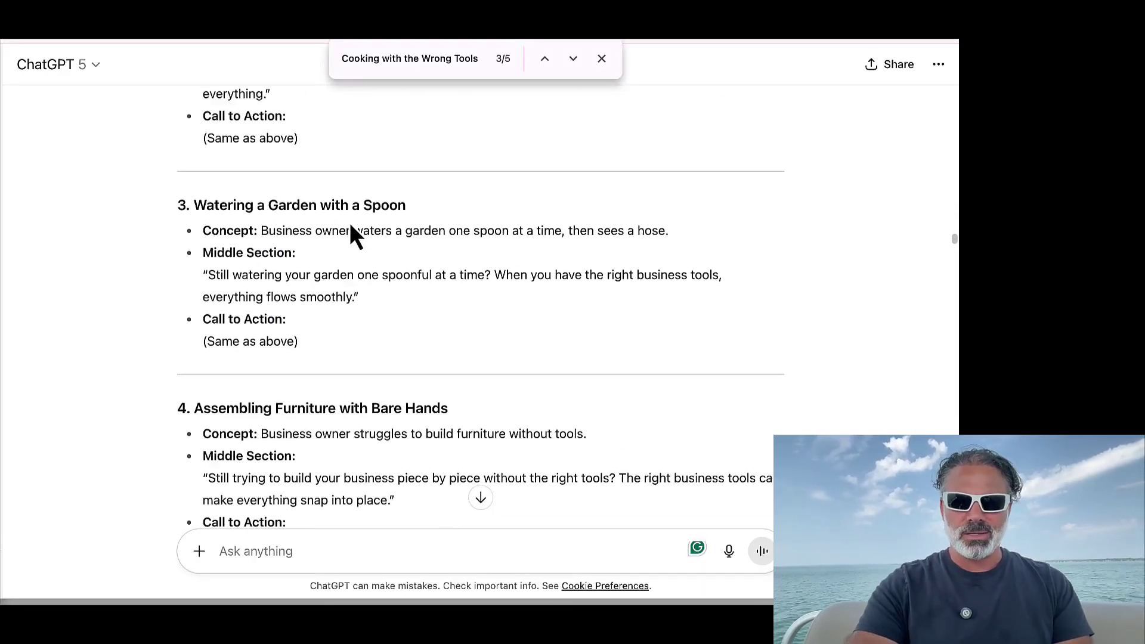
pyautogui.scroll(5, 349, 225)
pyautogui.scroll(-4, 349, 225)
pyautogui.scroll(-1, 349, 234)
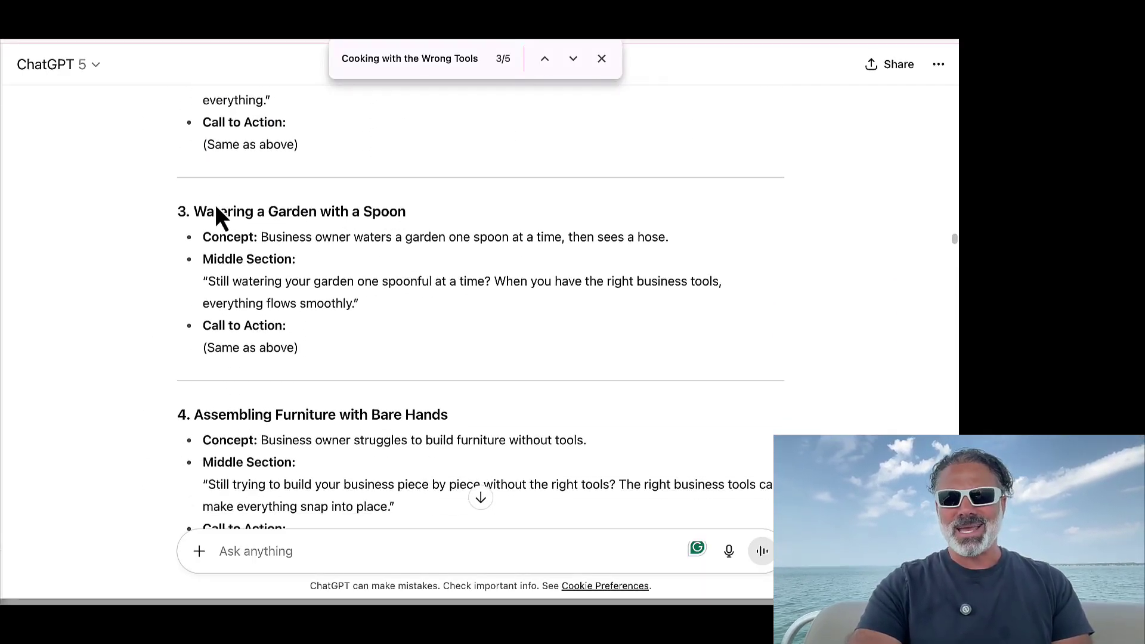
# - Highlight the Watering a Garden with a Spoon heading, then close the find bar
pyautogui.moveTo(194, 211); pyautogui.dragTo(491, 214)
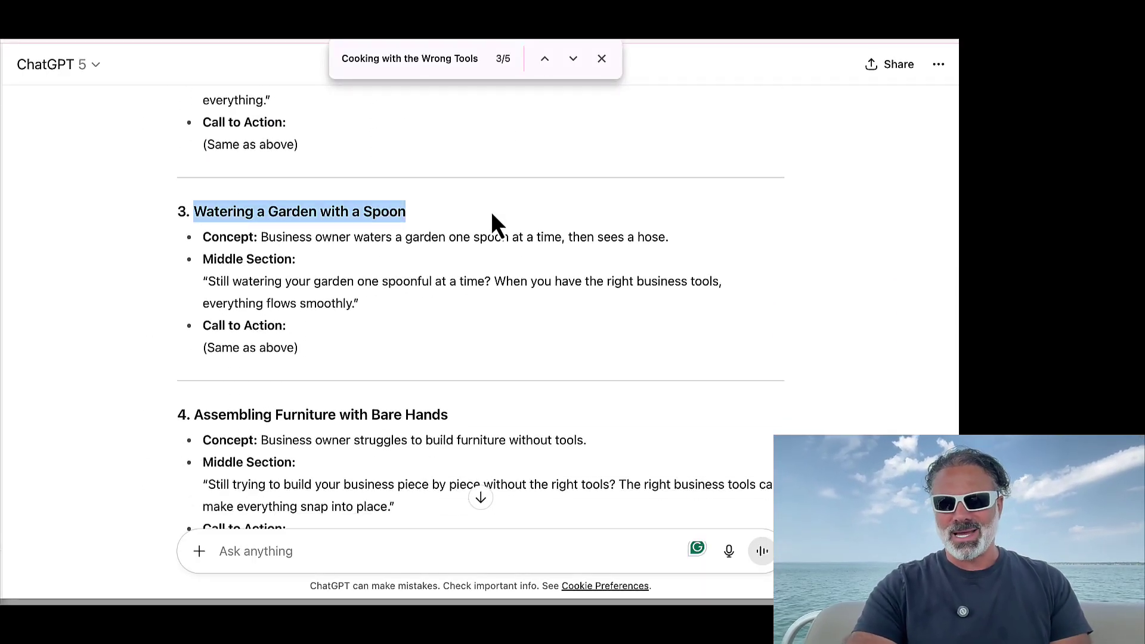
pyautogui.click(418, 220)
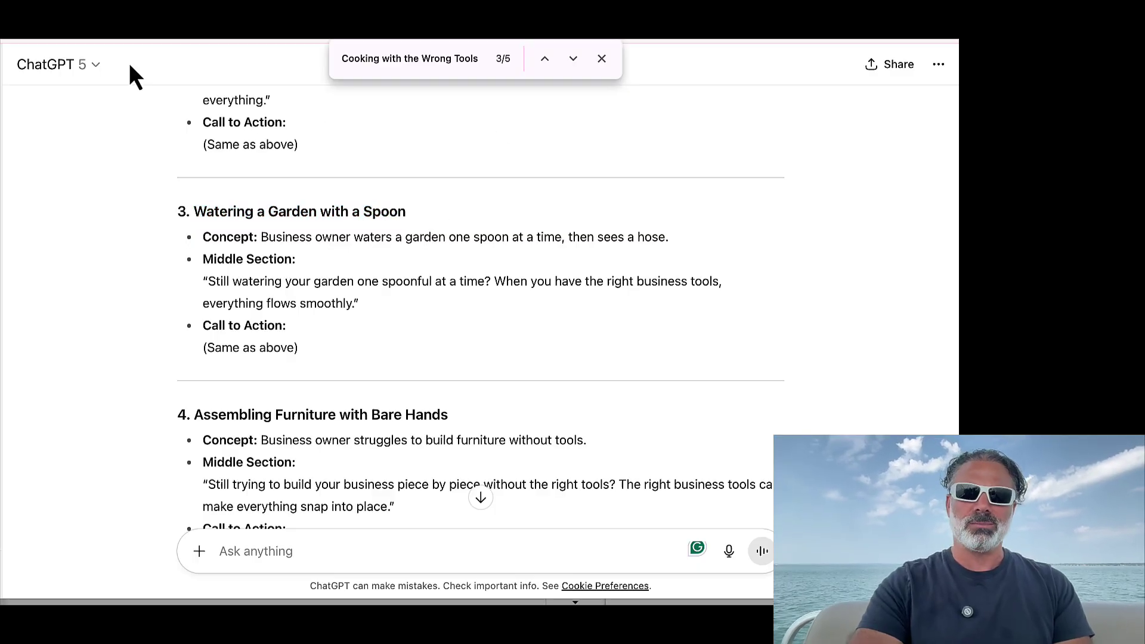
pyautogui.press('Escape')
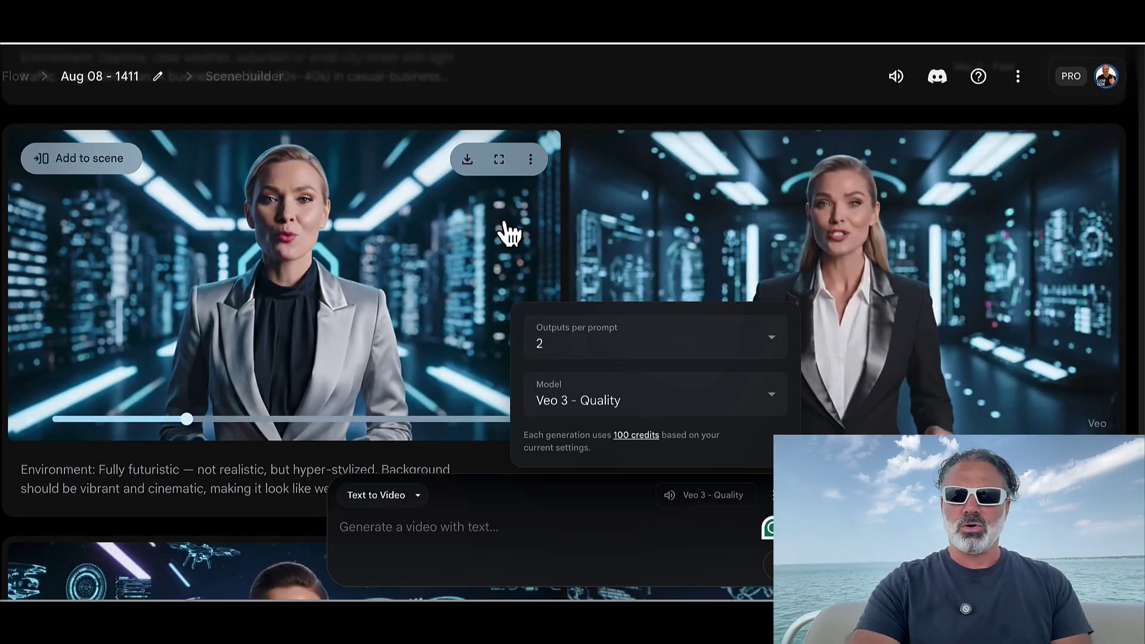
pyautogui.scroll(-5, 506, 230)
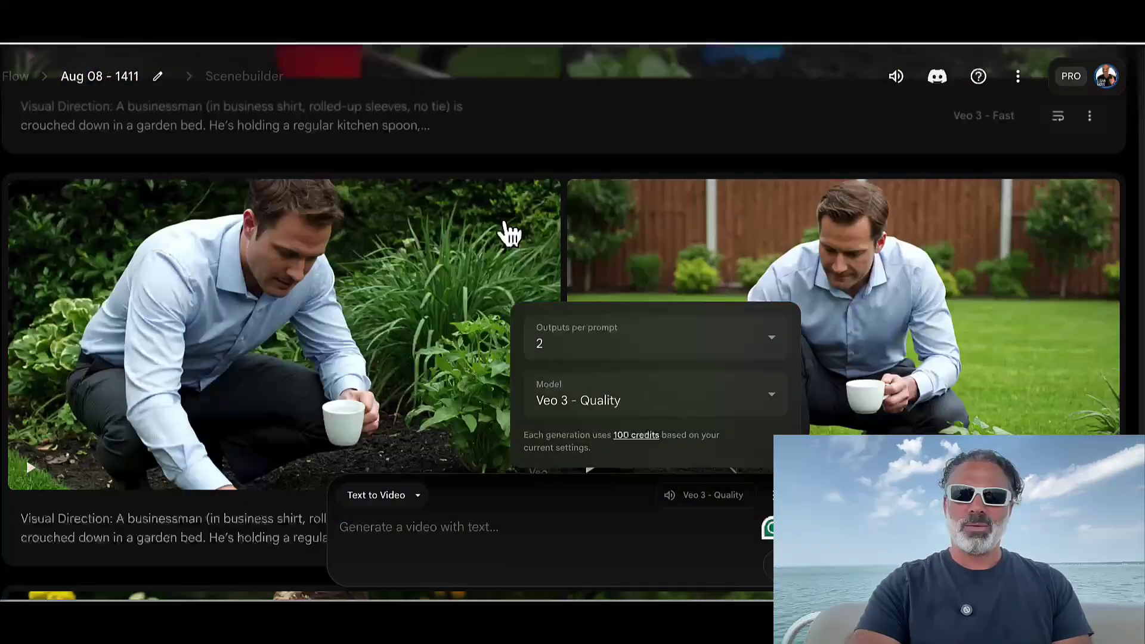
pyautogui.scroll(-5, 506, 231)
pyautogui.scroll(2, 507, 231)
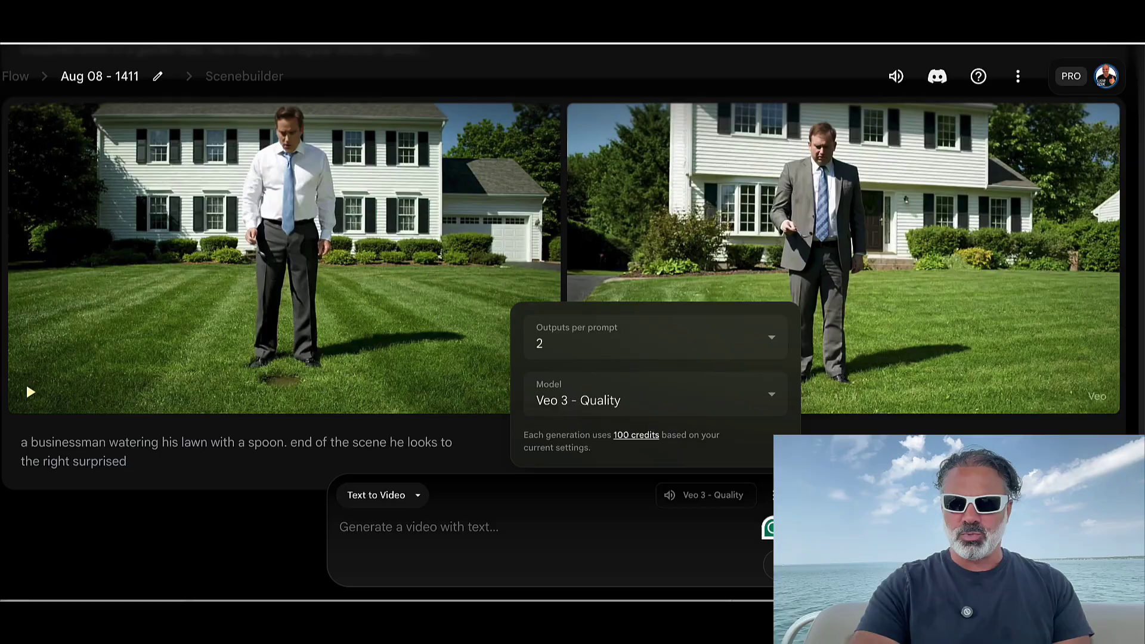
# - Close the generation settings and play the lawn clip of the businessman with a spoon
pyautogui.press('Escape')
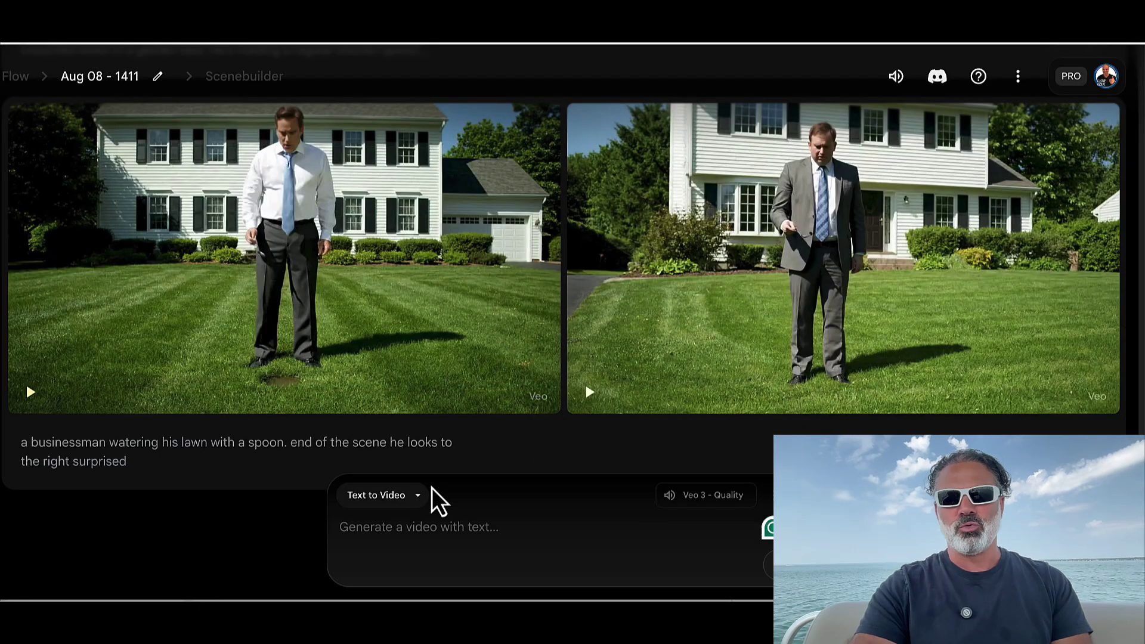
pyautogui.scroll(1, 428, 488)
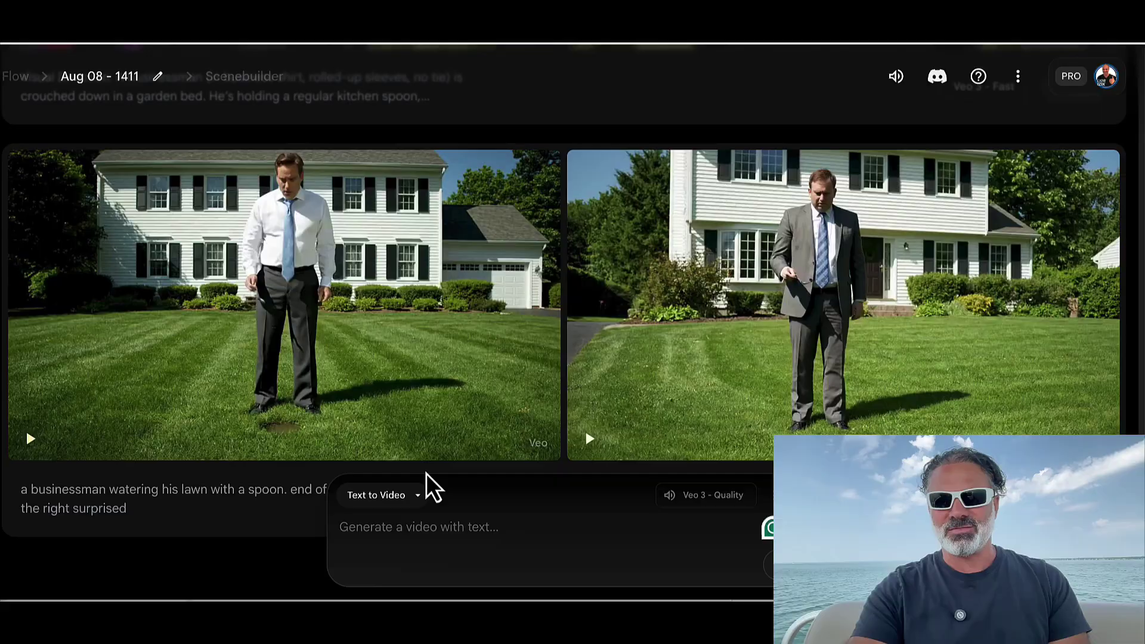
pyautogui.moveTo(278, 273)
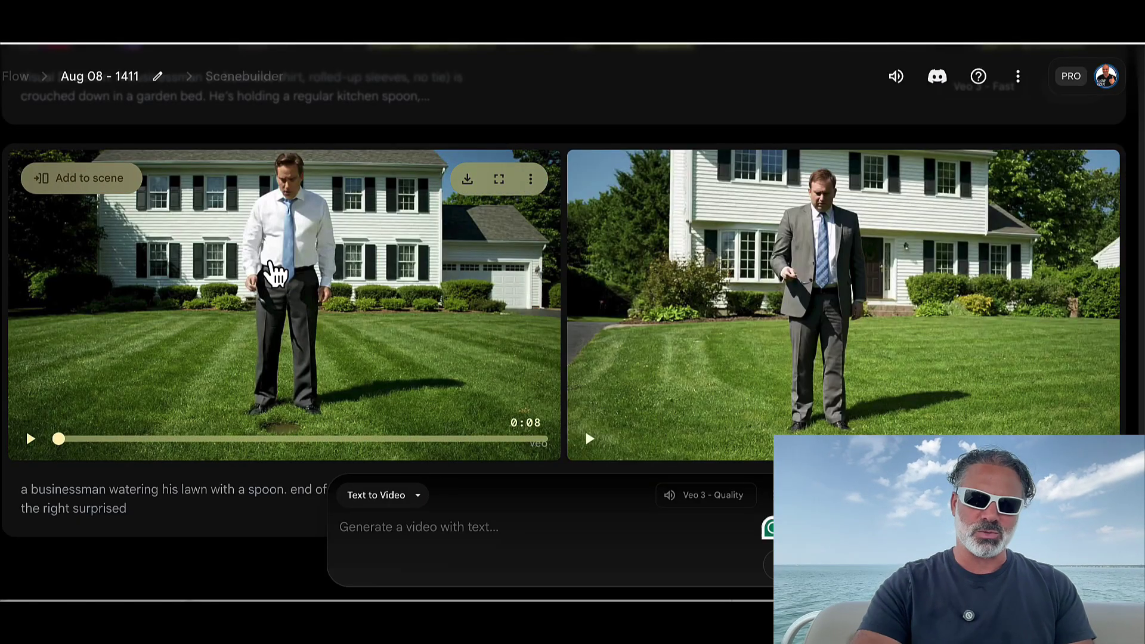
pyautogui.click(295, 300)
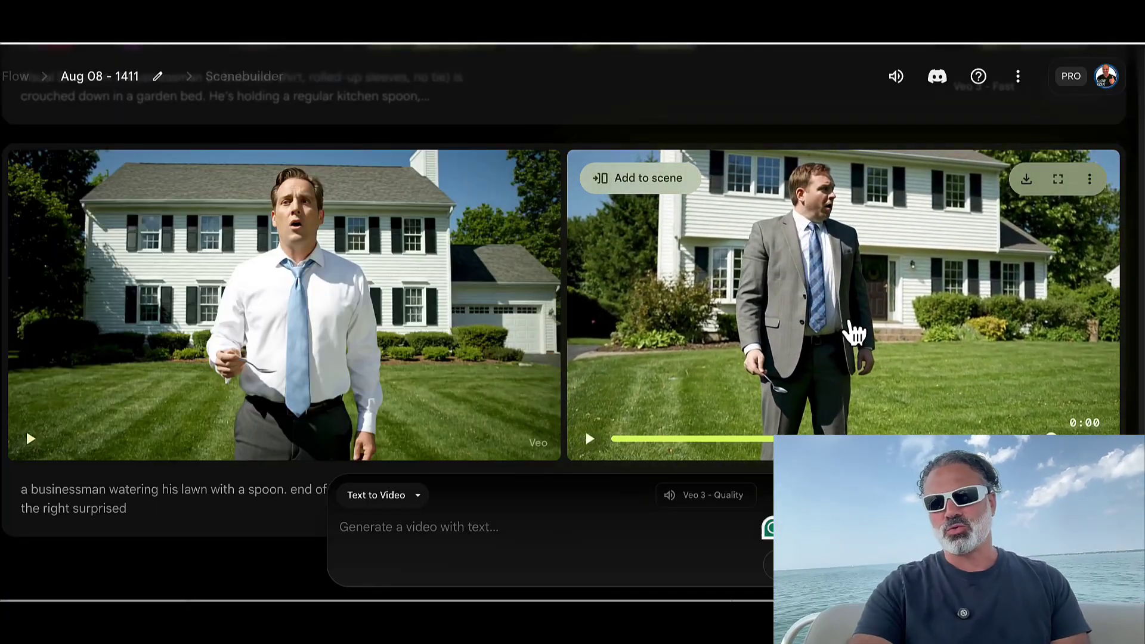
pyautogui.scroll(1, 852, 330)
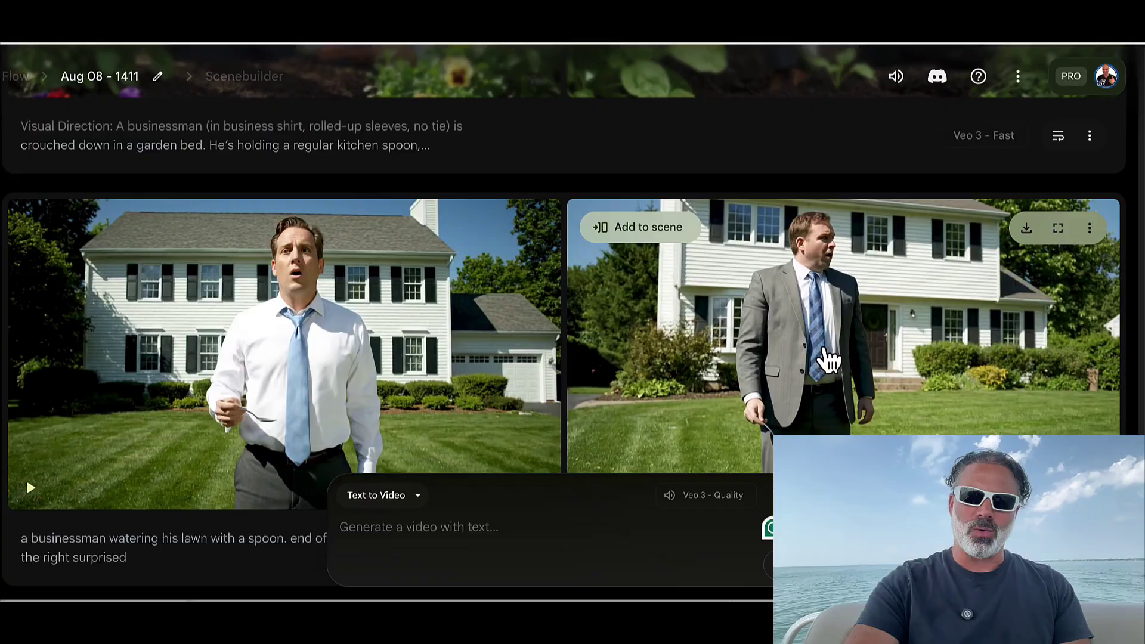
pyautogui.scroll(3, 796, 333)
pyautogui.scroll(1, 797, 333)
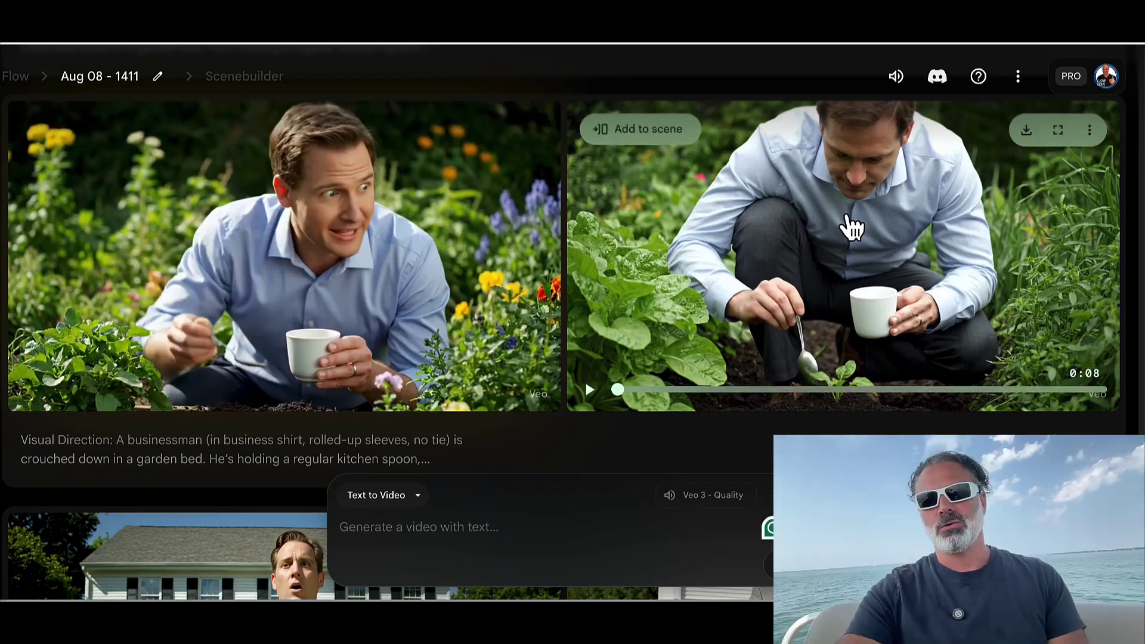
pyautogui.scroll(1, 839, 257)
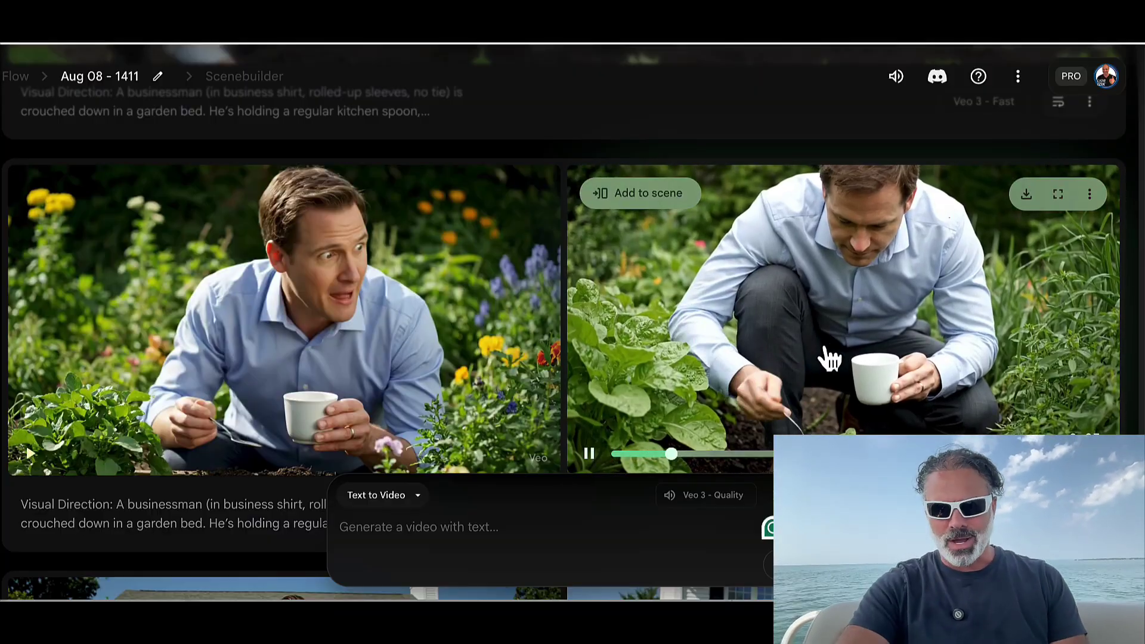
pyautogui.scroll(4, 827, 356)
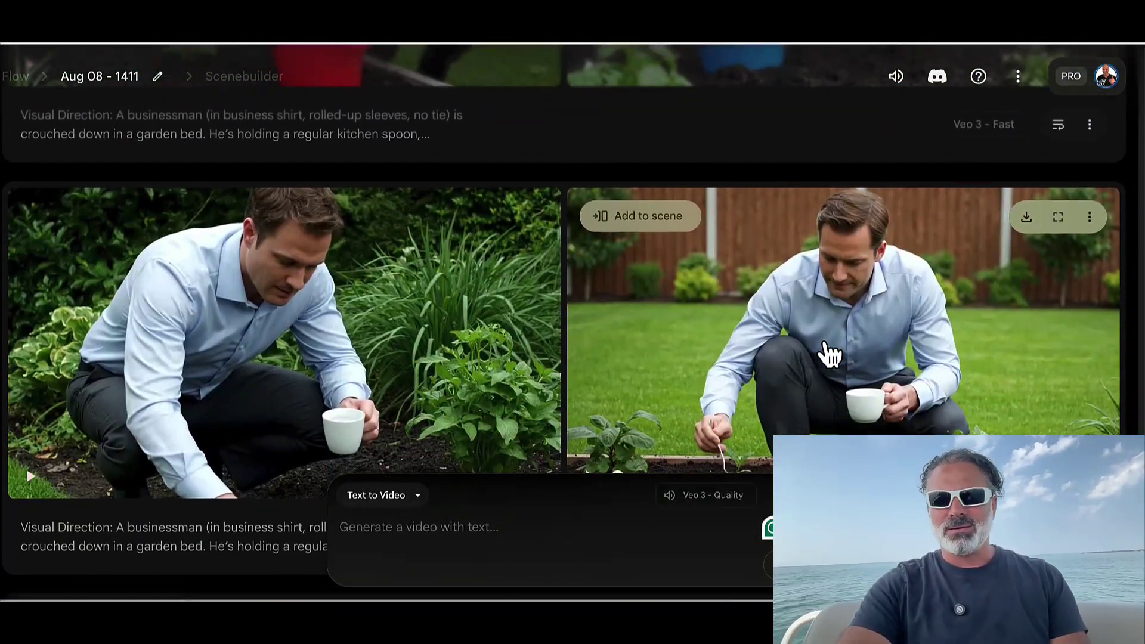
pyautogui.scroll(3, 827, 356)
pyautogui.scroll(2, 828, 356)
pyautogui.scroll(-1, 596, 301)
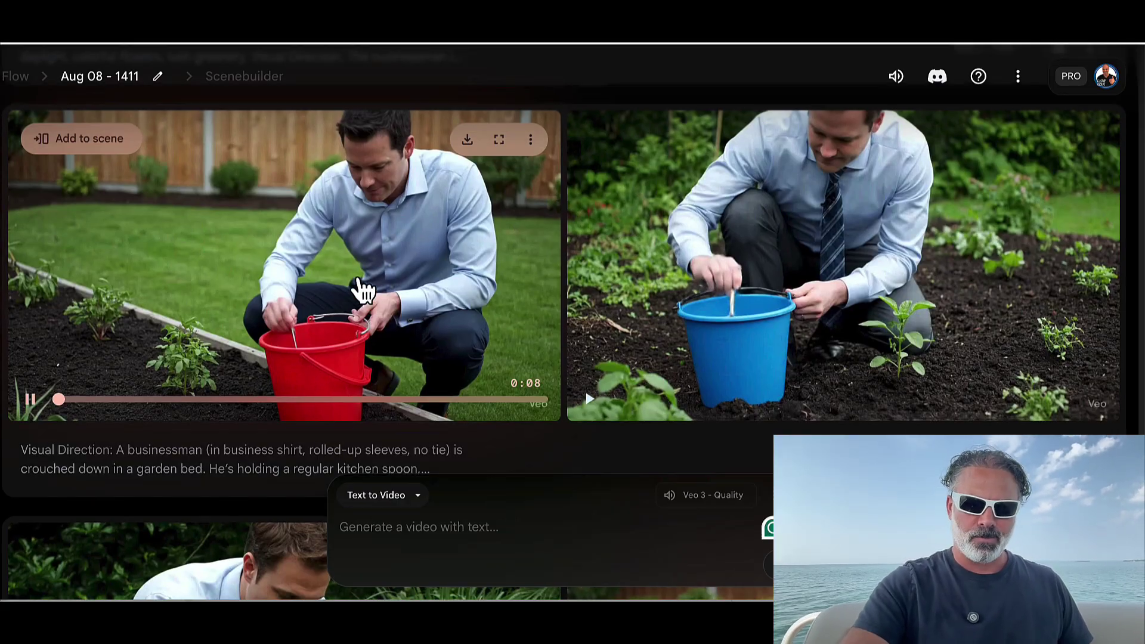
pyautogui.scroll(1, 358, 286)
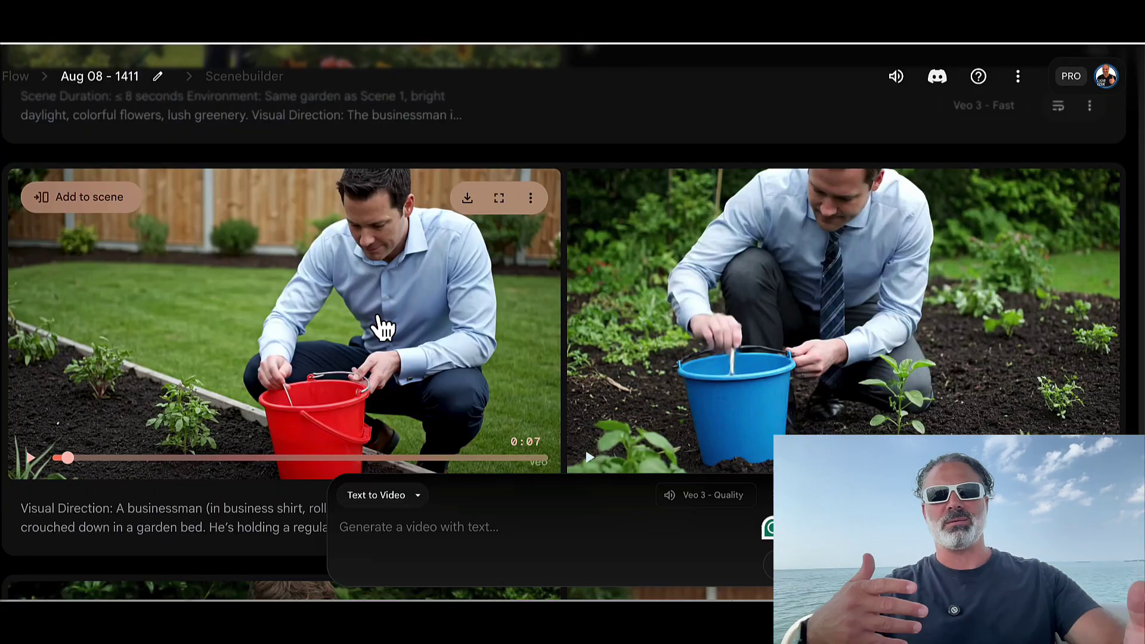
pyautogui.scroll(5, 382, 328)
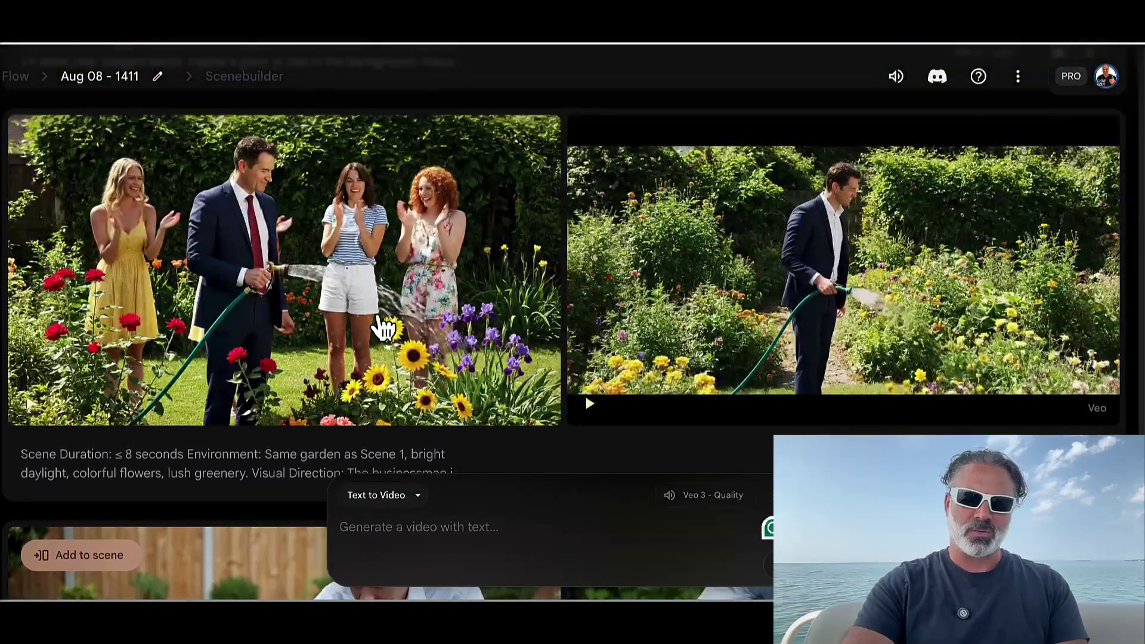
pyautogui.scroll(-4, 651, 338)
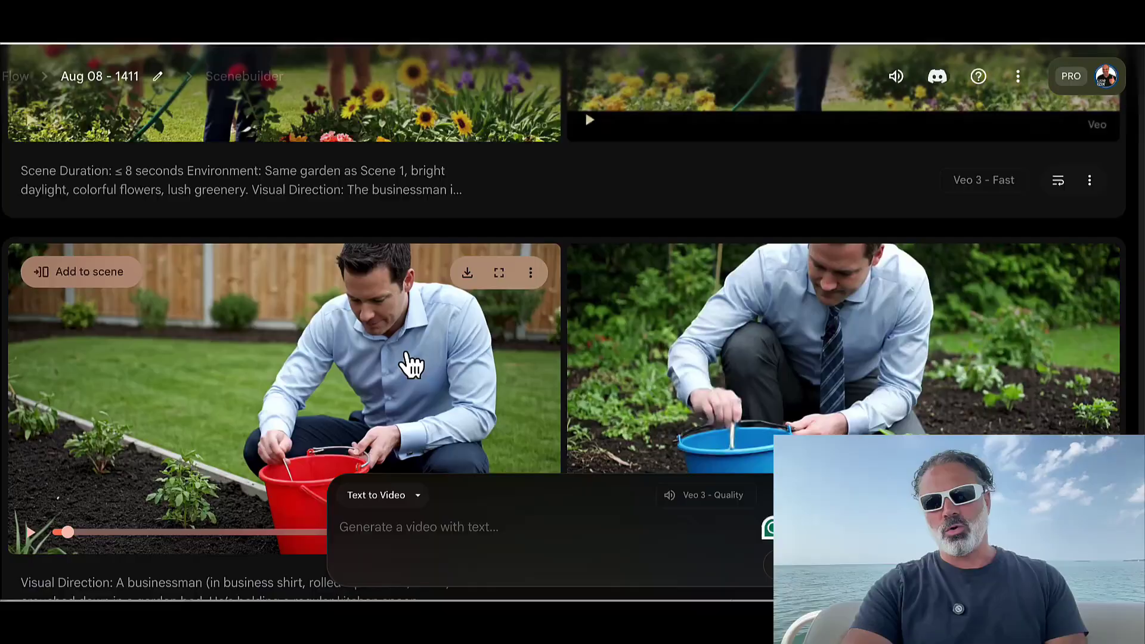
pyautogui.scroll(-1, 451, 364)
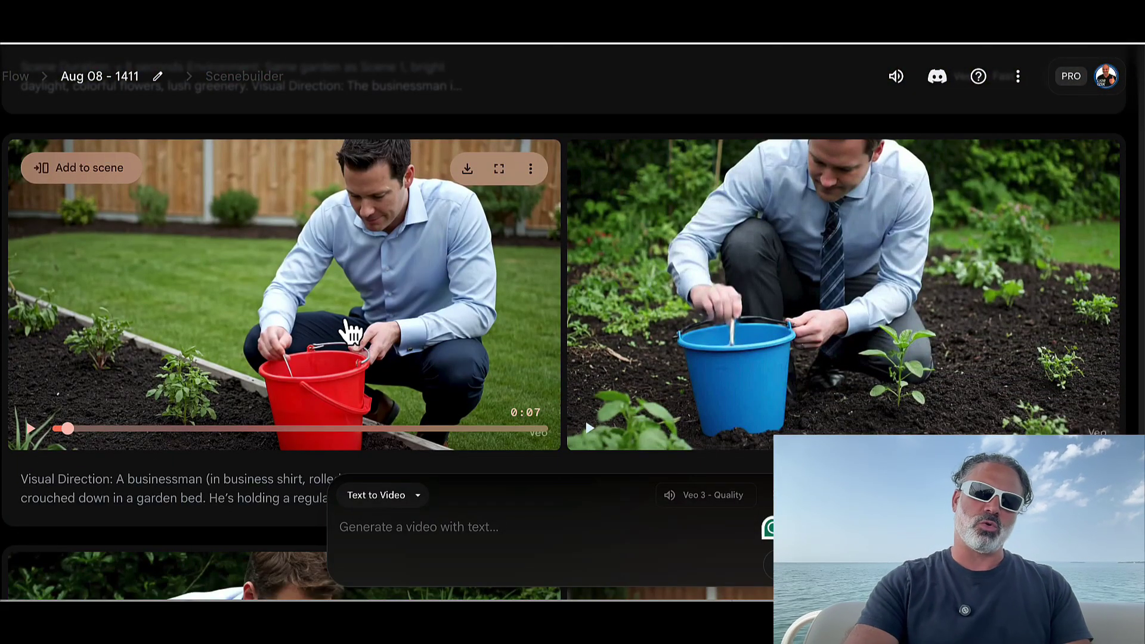
pyautogui.scroll(5, 354, 322)
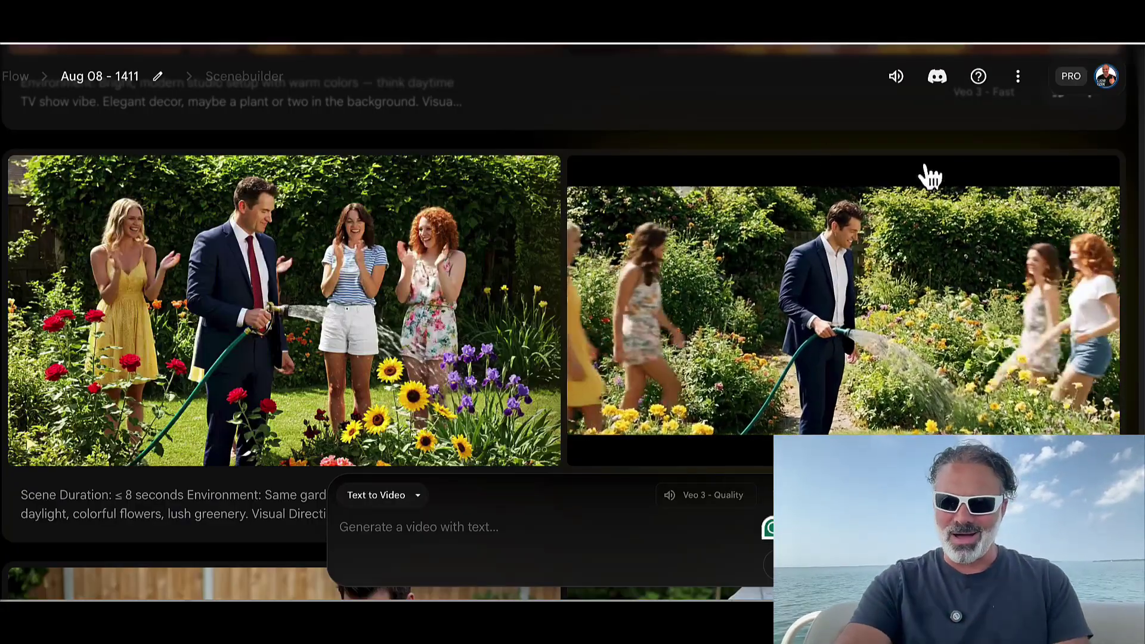
pyautogui.moveTo(744, 312)
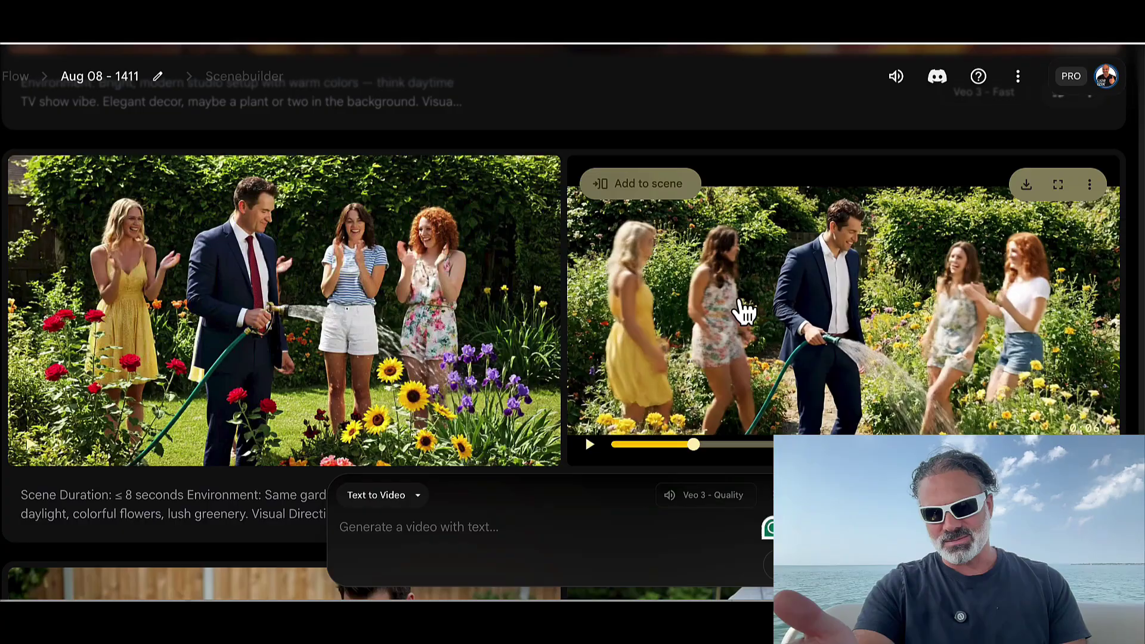
pyautogui.scroll(5, 745, 311)
pyautogui.scroll(5, 744, 310)
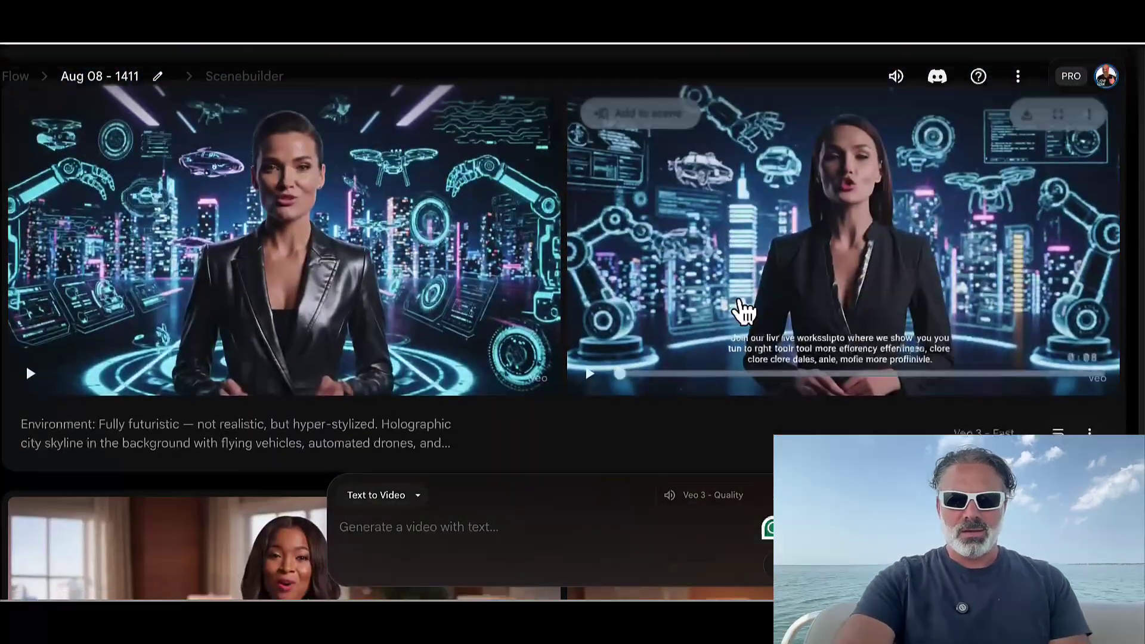
pyautogui.scroll(5, 745, 310)
pyautogui.scroll(3, 744, 310)
pyautogui.scroll(5, 744, 311)
pyautogui.scroll(2, 744, 311)
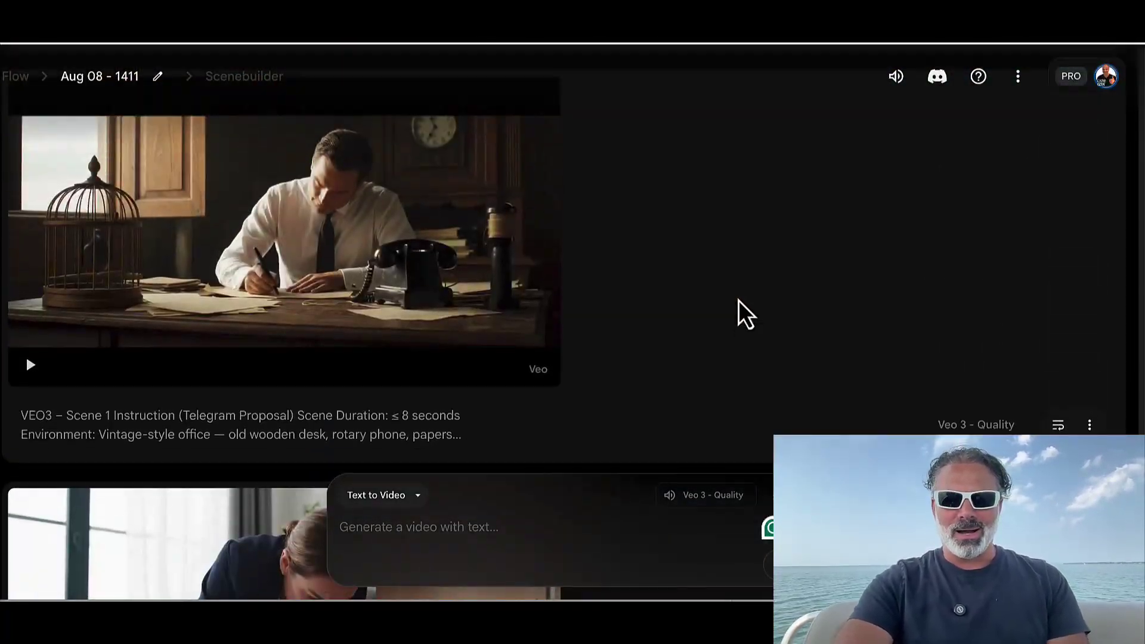
pyautogui.scroll(5, 738, 299)
pyautogui.scroll(5, 737, 300)
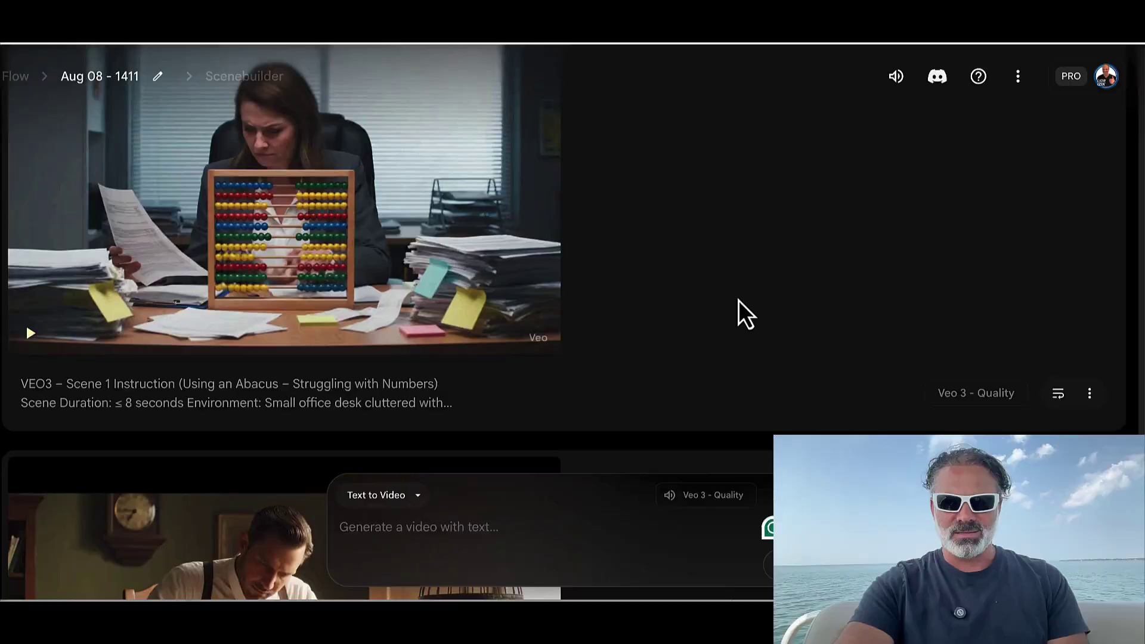
pyautogui.scroll(2, 738, 299)
pyautogui.scroll(5, 738, 299)
pyautogui.scroll(5, 738, 300)
pyautogui.scroll(5, 738, 300)
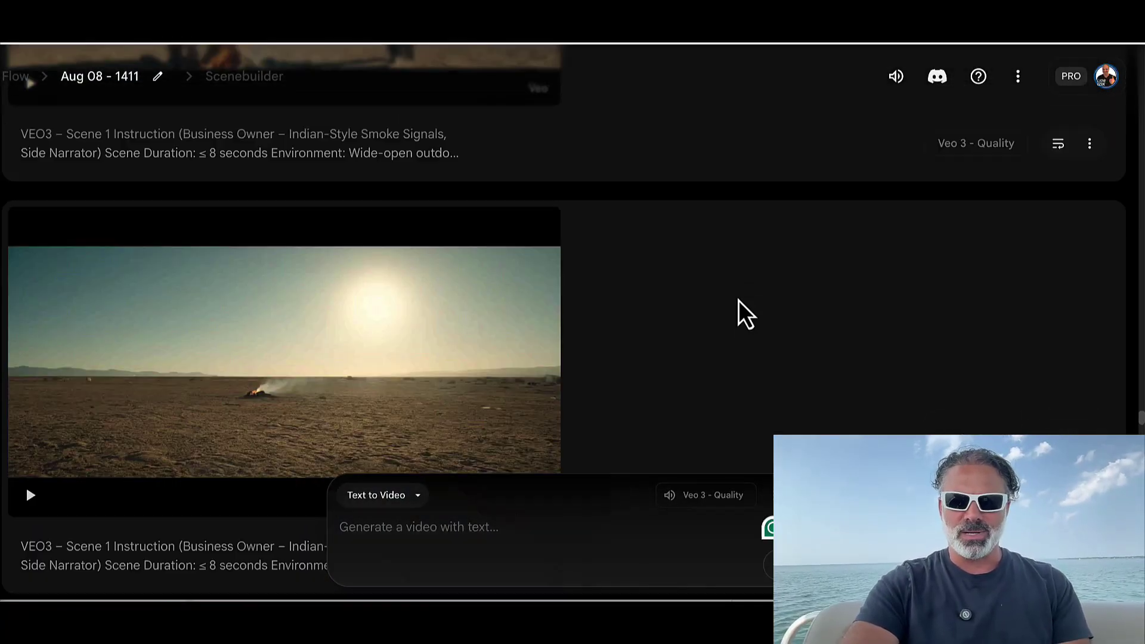
pyautogui.scroll(5, 737, 300)
pyautogui.scroll(5, 738, 300)
pyautogui.scroll(2, 738, 300)
pyautogui.moveTo(284, 246)
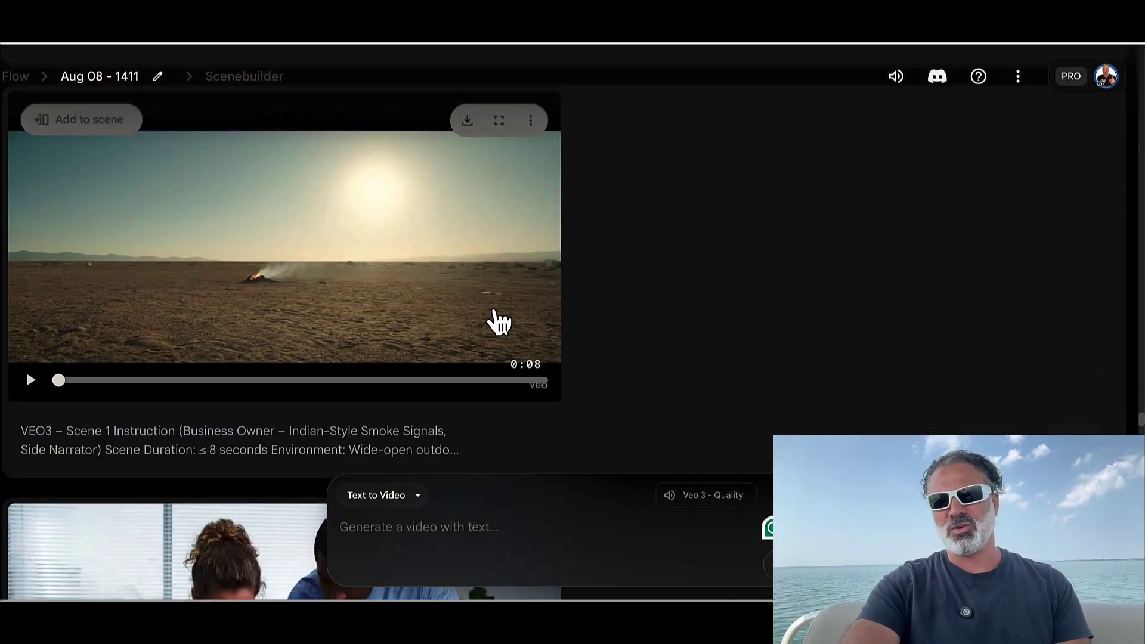
pyautogui.scroll(3, 493, 320)
pyautogui.scroll(3, 599, 296)
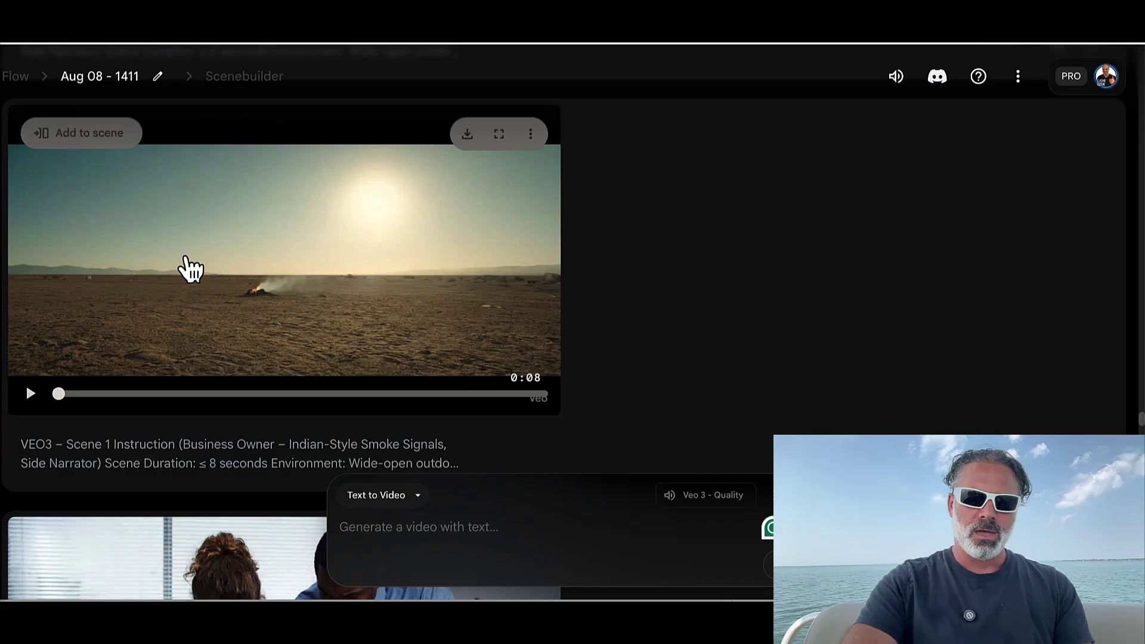
pyautogui.scroll(1, 331, 293)
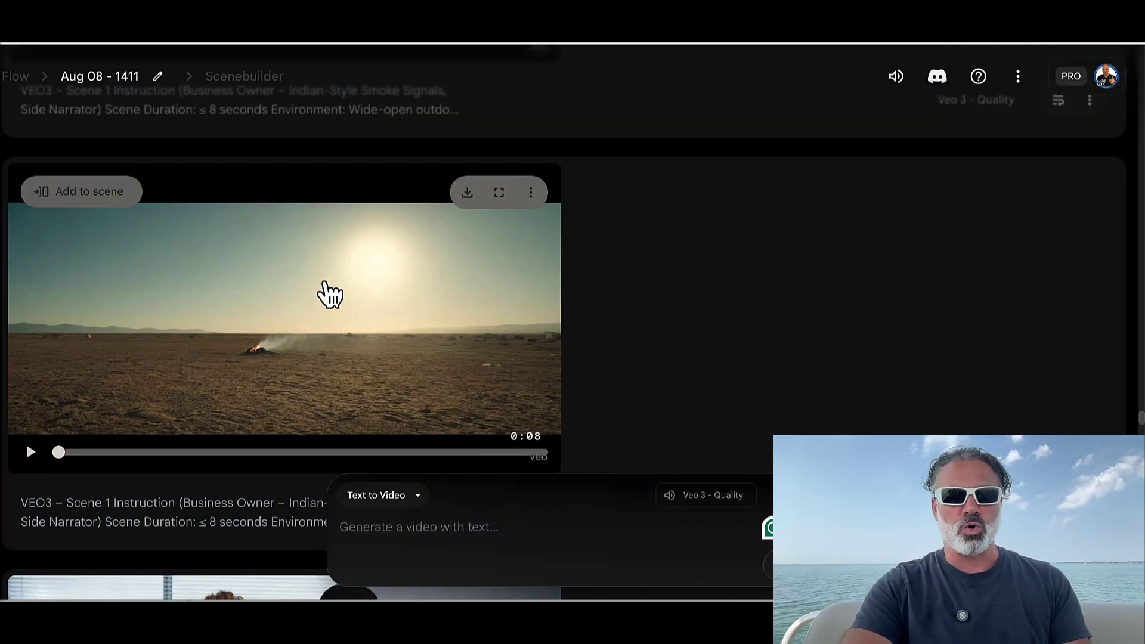
# - Play the smoke-signals desert clip of the businessman stepping forward
pyautogui.click(330, 328)
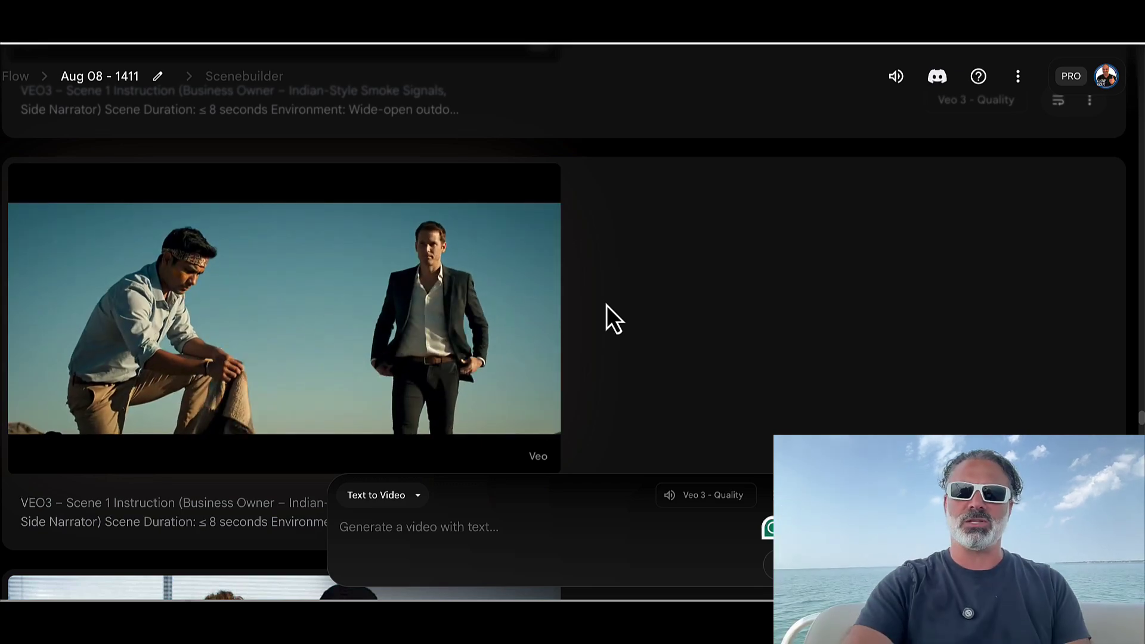
pyautogui.scroll(2, 370, 358)
pyautogui.scroll(2, 374, 340)
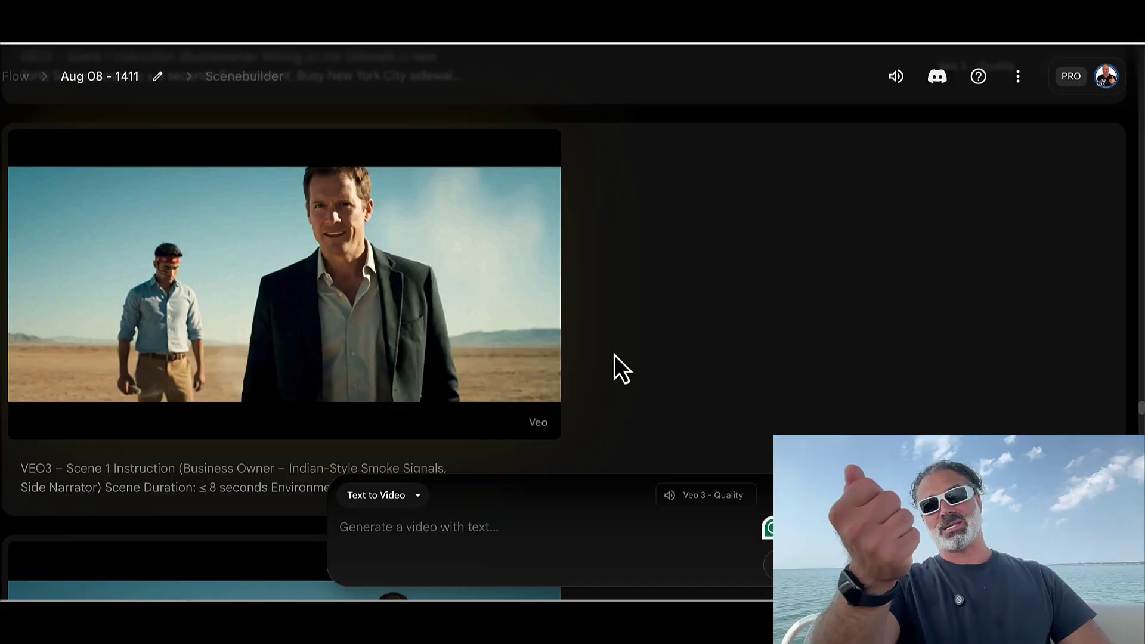
pyautogui.scroll(2, 405, 305)
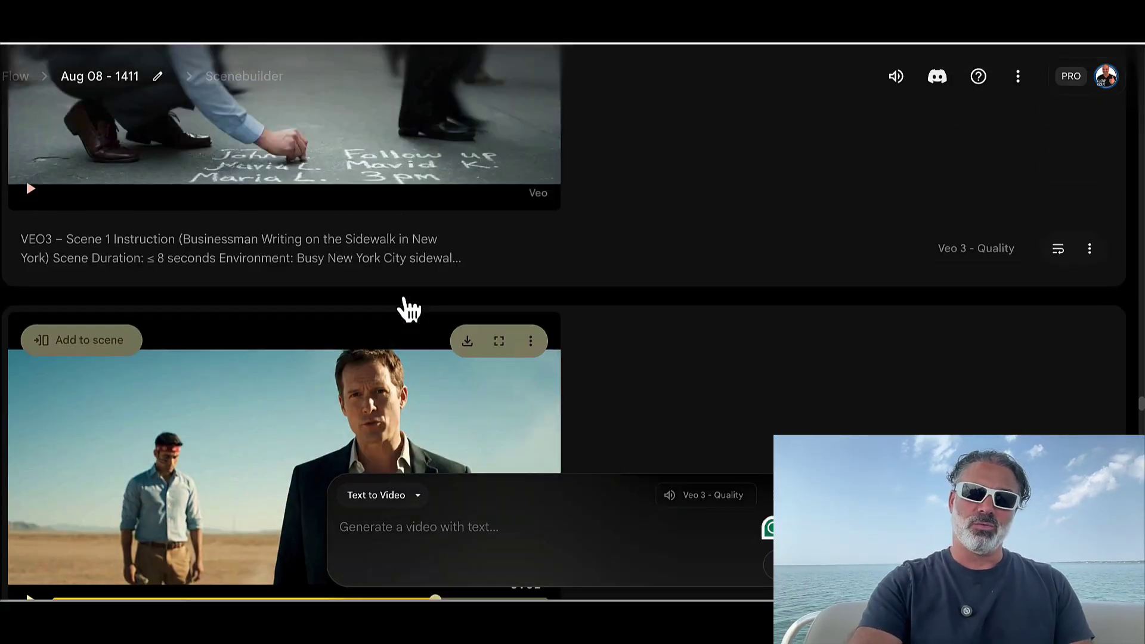
pyautogui.scroll(2, 409, 309)
pyautogui.scroll(2, 409, 309)
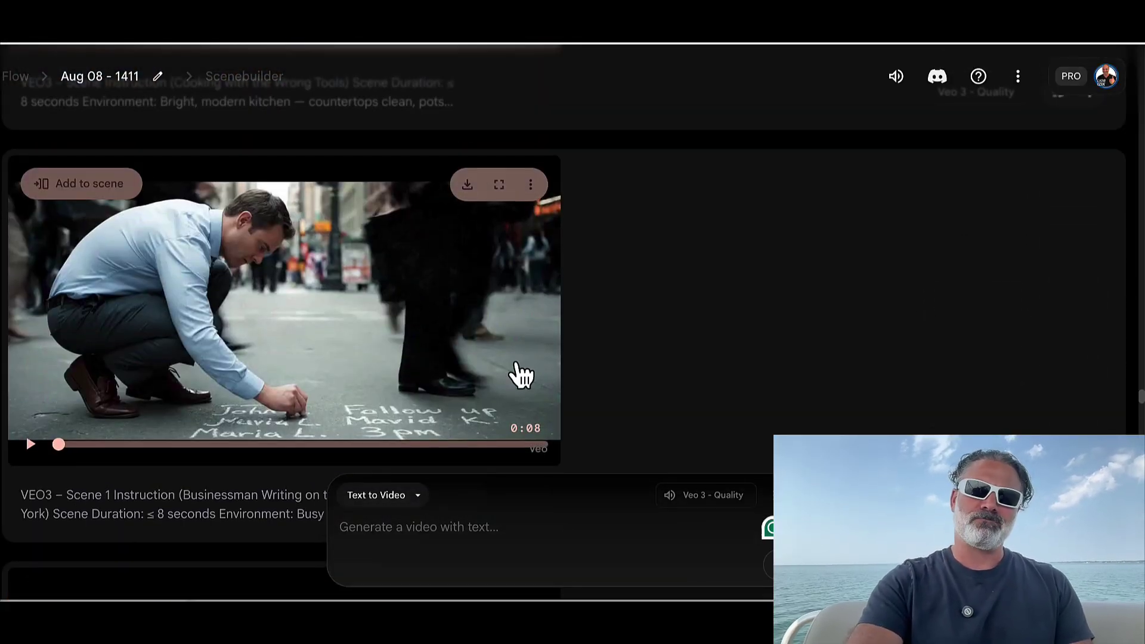
pyautogui.scroll(4, 502, 398)
pyautogui.scroll(4, 498, 401)
pyautogui.scroll(4, 498, 402)
pyautogui.scroll(4, 502, 402)
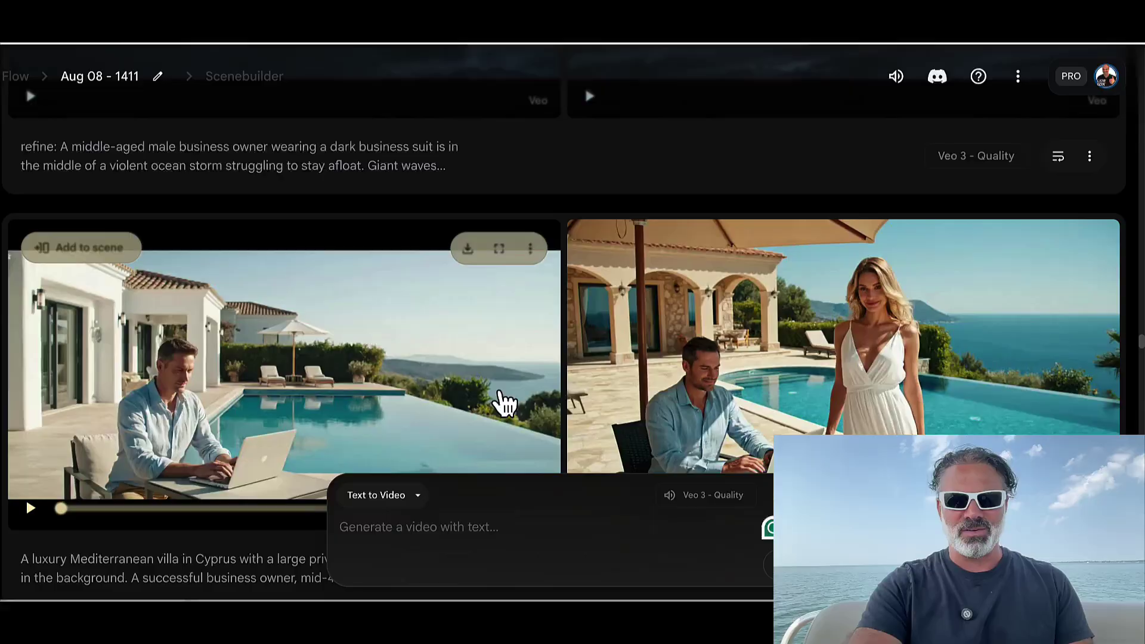
pyautogui.scroll(-5, 501, 403)
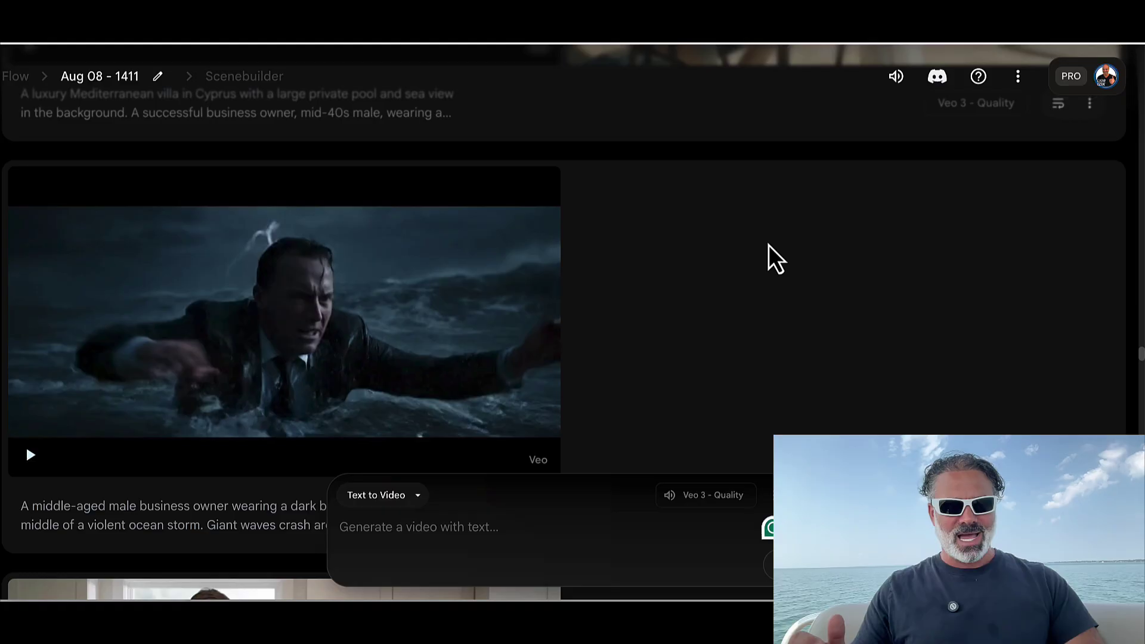
pyautogui.moveTo(453, 332)
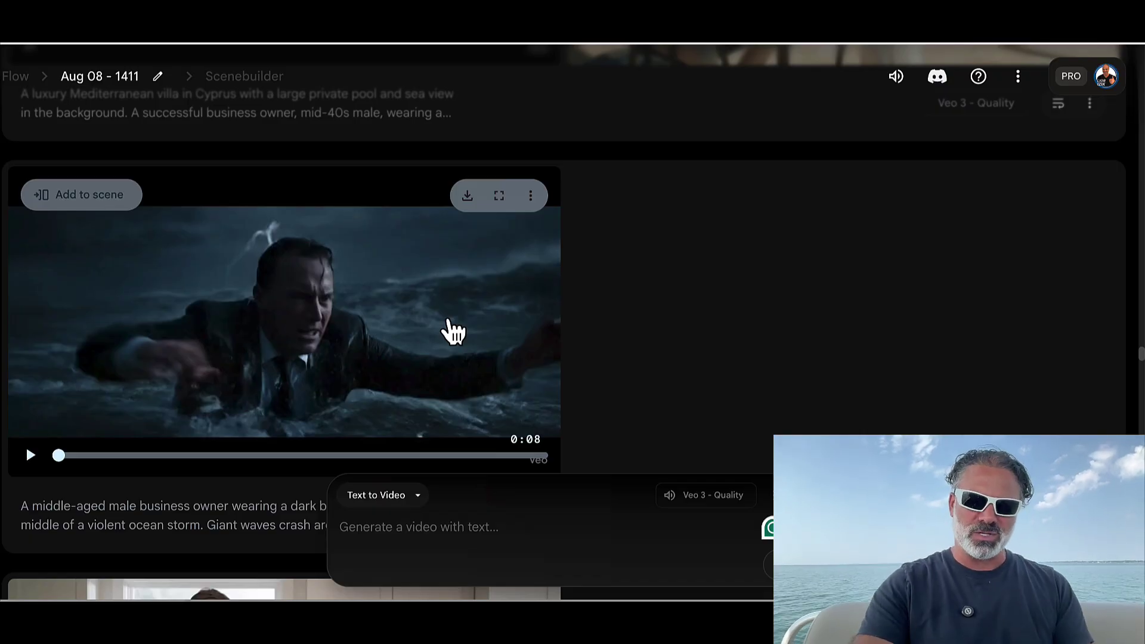
# - Play the ocean-storm clip of the businessman in giant waves, then stop it
pyautogui.click(407, 340)
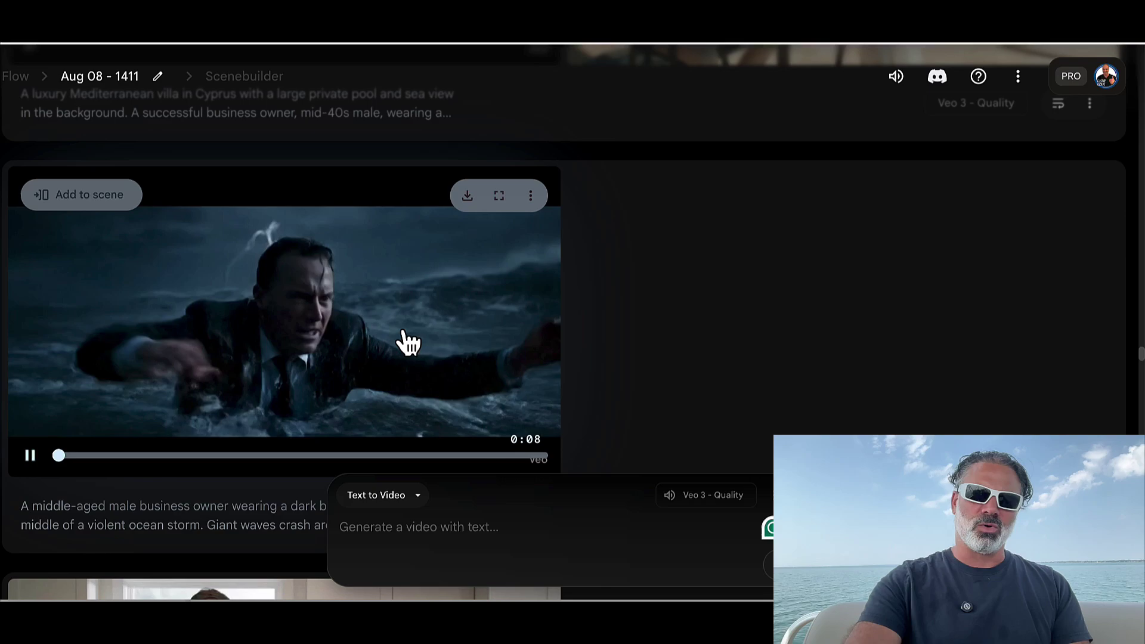
pyautogui.click(403, 340)
pyautogui.scroll(5, 402, 340)
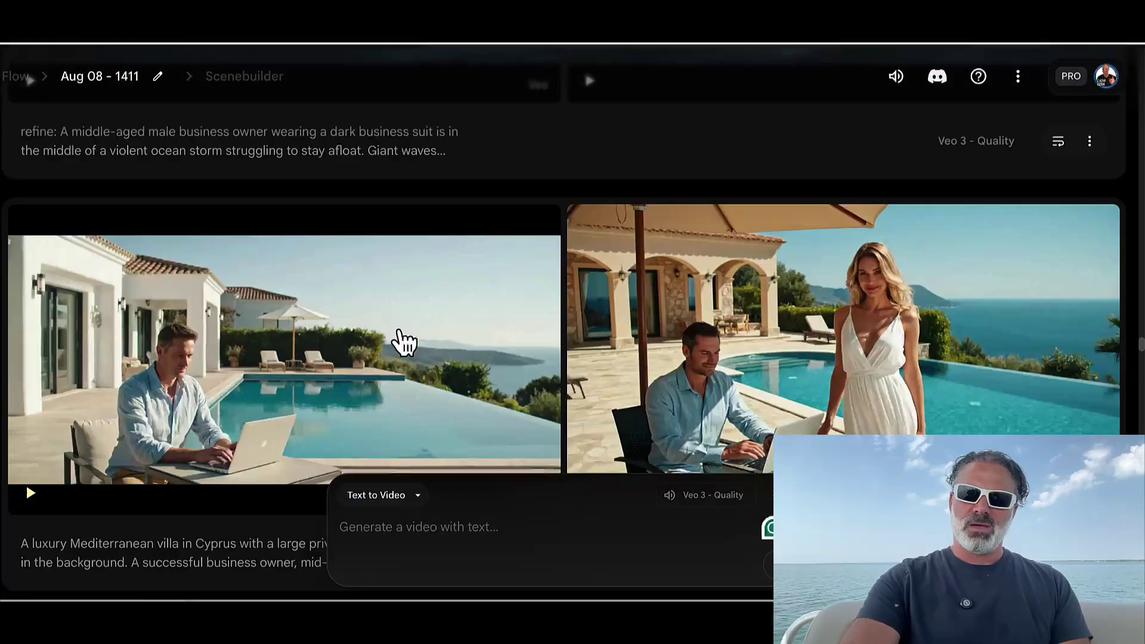
pyautogui.scroll(3, 396, 340)
pyautogui.scroll(-3, 396, 340)
pyautogui.scroll(-1, 634, 286)
pyautogui.moveTo(822, 267)
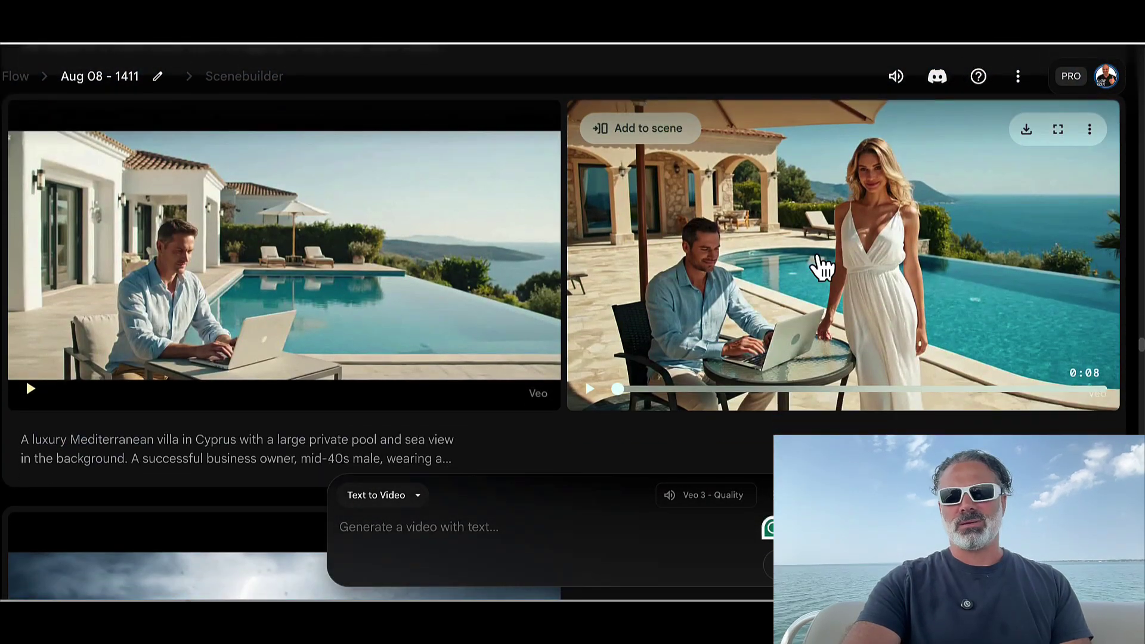
pyautogui.scroll(1, 821, 267)
# - Play the right Cyprus villa clip with the woman in white by the pool
pyautogui.click(843, 290)
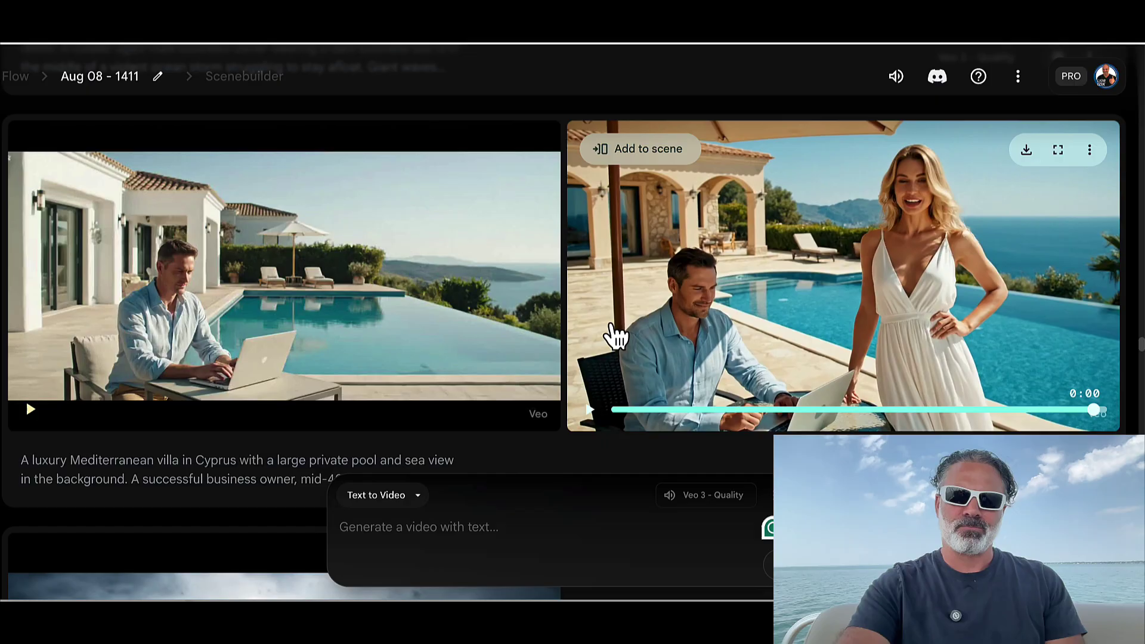
pyautogui.scroll(-5, 615, 337)
pyautogui.scroll(-1, 611, 338)
pyautogui.scroll(-5, 609, 339)
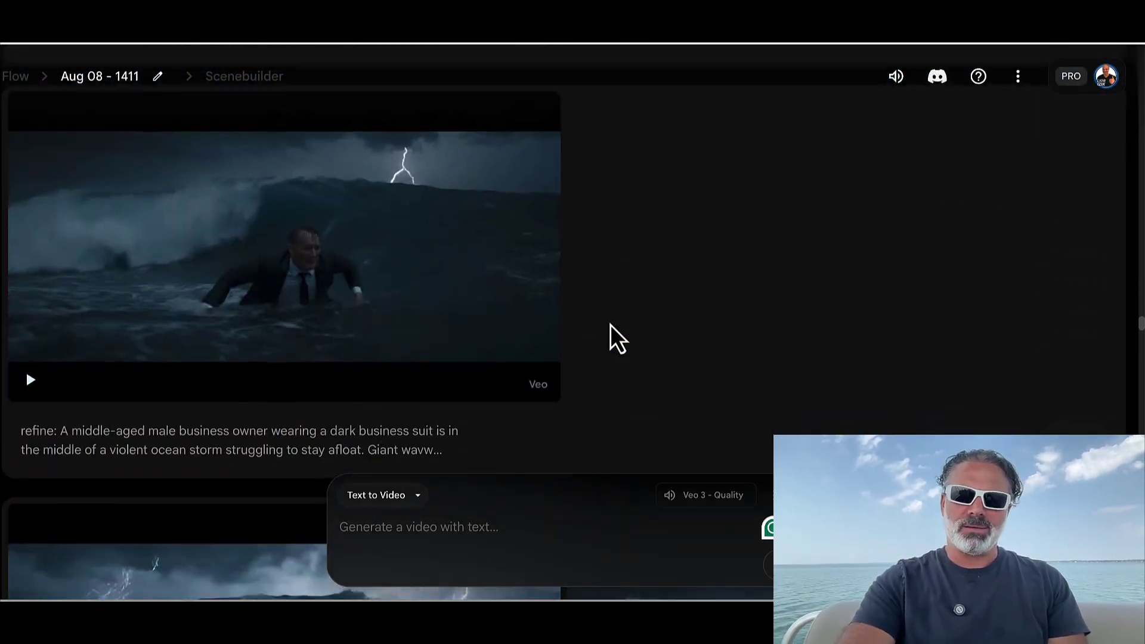
pyautogui.scroll(-5, 611, 338)
pyautogui.scroll(-5, 610, 338)
pyautogui.scroll(-5, 611, 338)
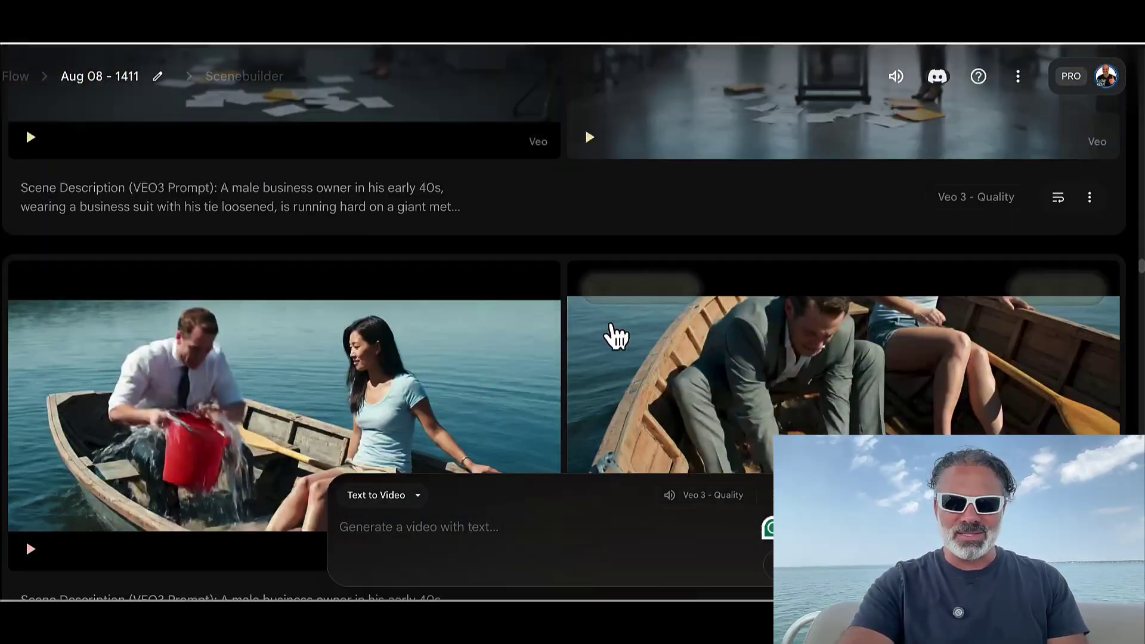
pyautogui.scroll(5, 615, 336)
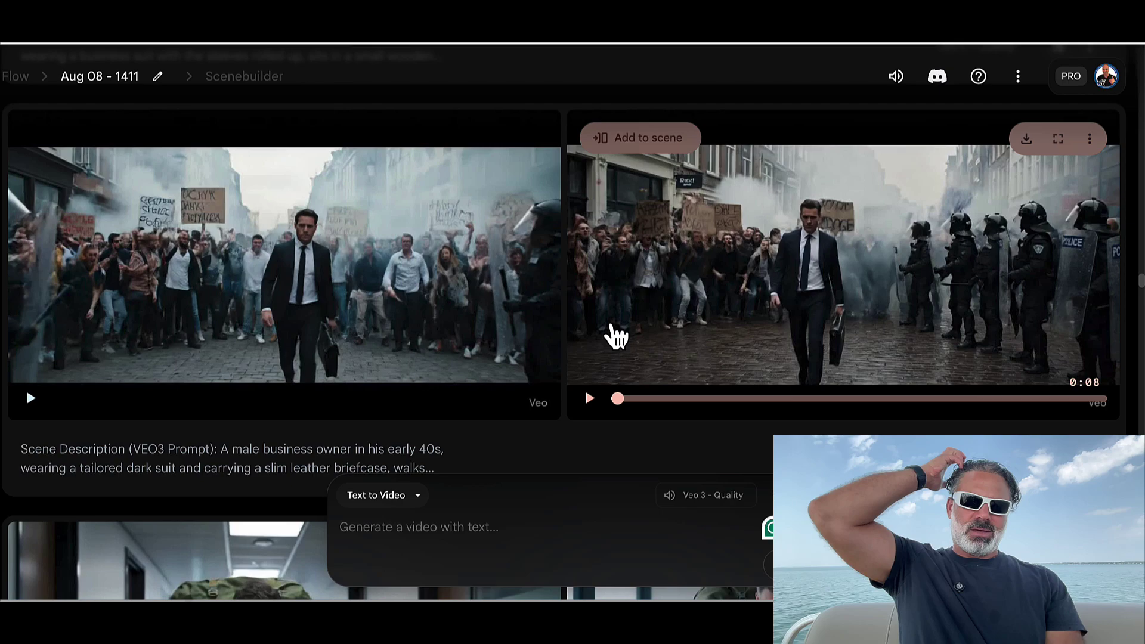
pyautogui.scroll(1, 615, 336)
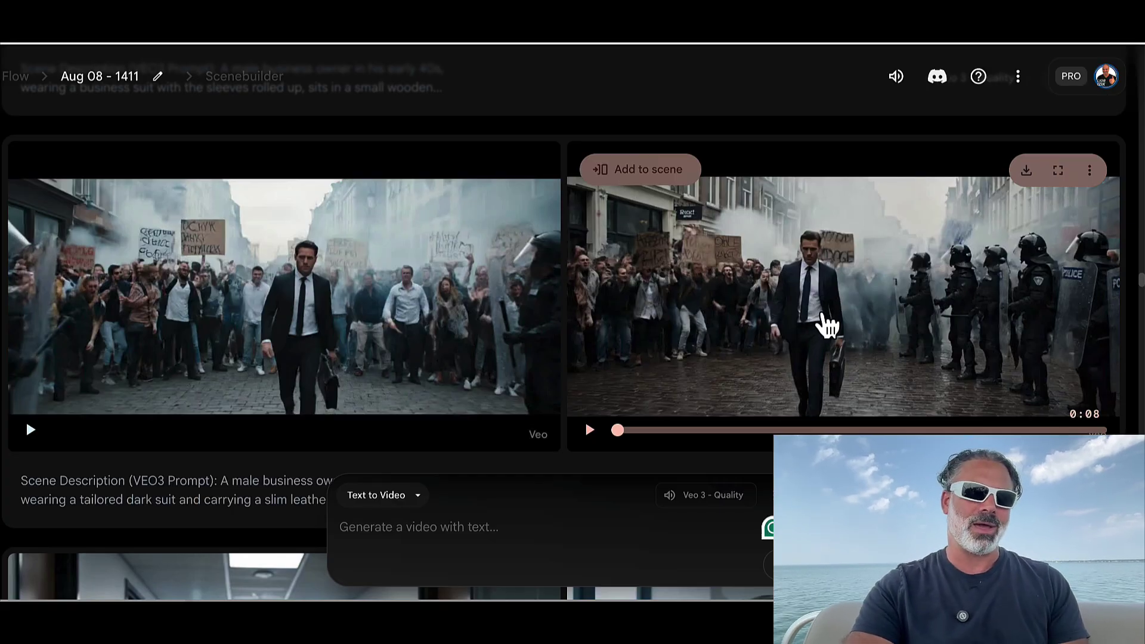
# - Play the second street-riot clip of the briefcase-carrying businessman passing riot police
pyautogui.click(827, 326)
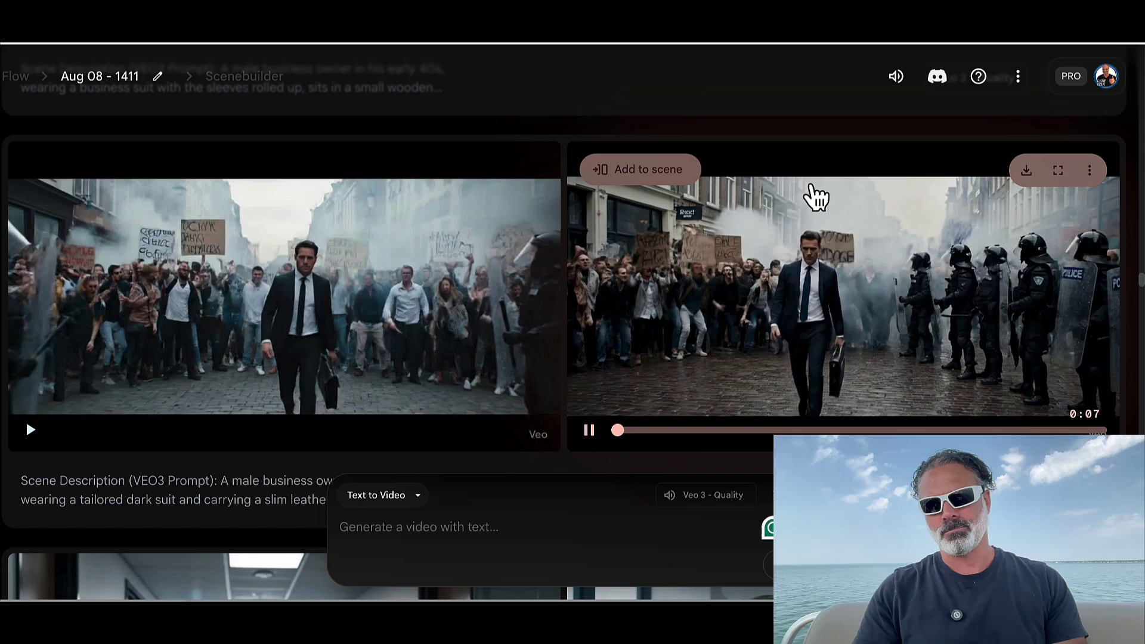